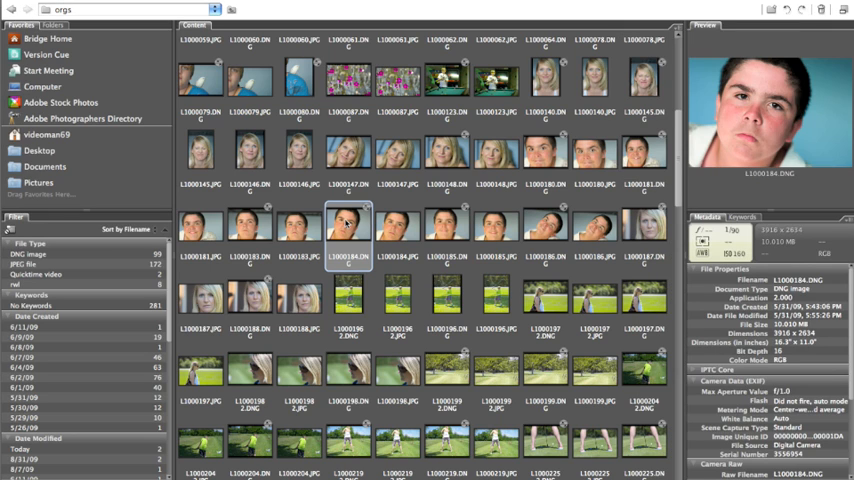
# Step: Open the freckled boy's portrait L1000184.DNG from the orgs folder into Camera Raw
pyautogui.doubleClick(345, 222)
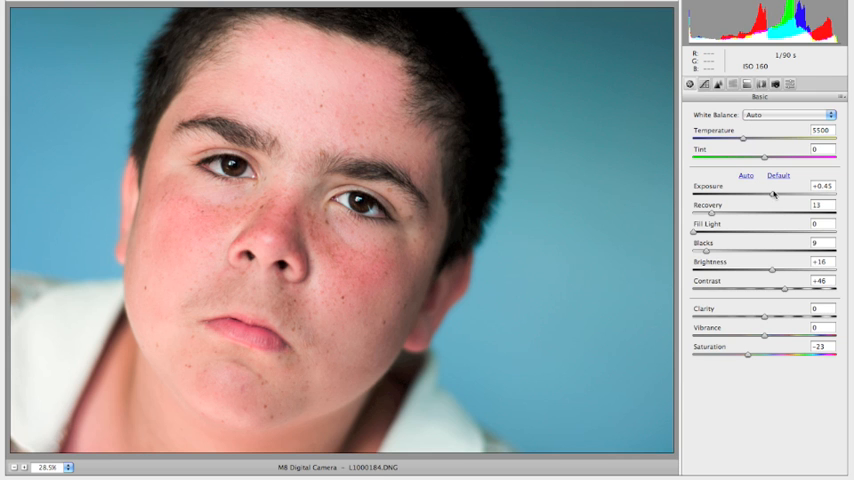
# Step: Set Exposure to +0.15, Blacks to 85 and Fill Light to 78 in the Basic panel
pyautogui.click(773, 195)
pyautogui.moveTo(773, 195); pyautogui.dragTo(760, 195)
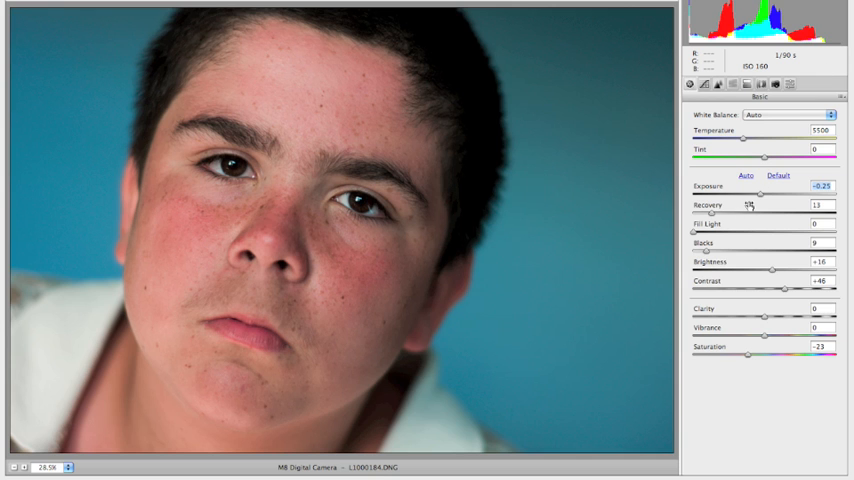
pyautogui.moveTo(758, 196); pyautogui.dragTo(766, 196)
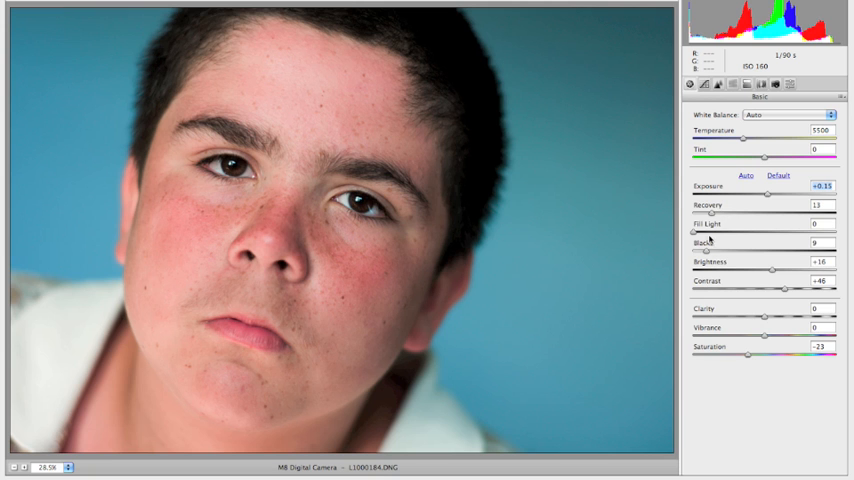
pyautogui.moveTo(706, 252); pyautogui.dragTo(814, 253)
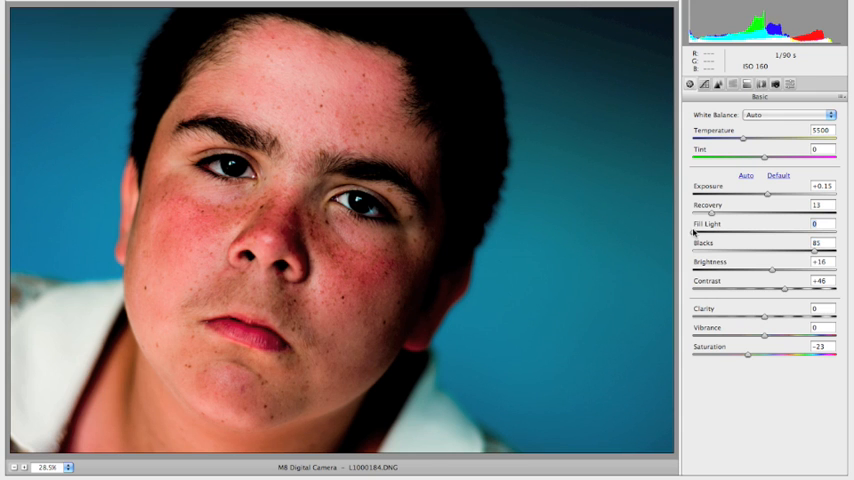
pyautogui.moveTo(697, 233); pyautogui.dragTo(803, 231)
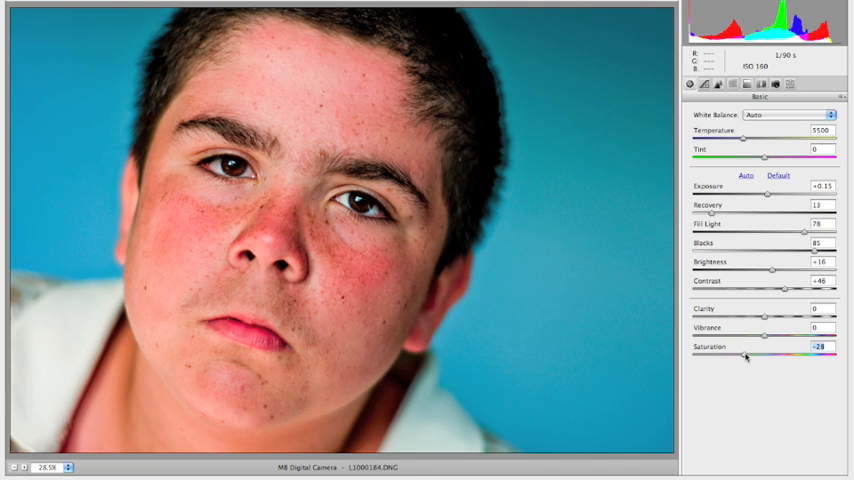
# Step: Cut Saturation to -70, push Contrast to +56 and raise Recovery for highlight detail
pyautogui.moveTo(747, 353); pyautogui.dragTo(713, 357)
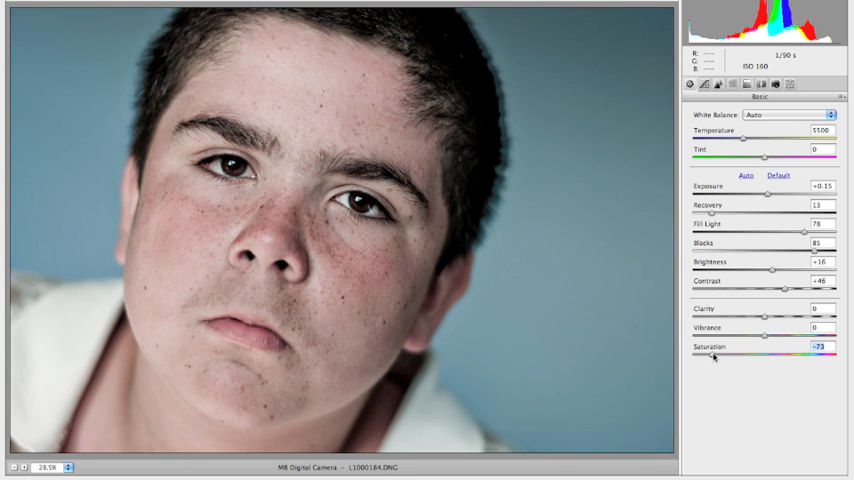
pyautogui.moveTo(713, 357); pyautogui.dragTo(715, 357)
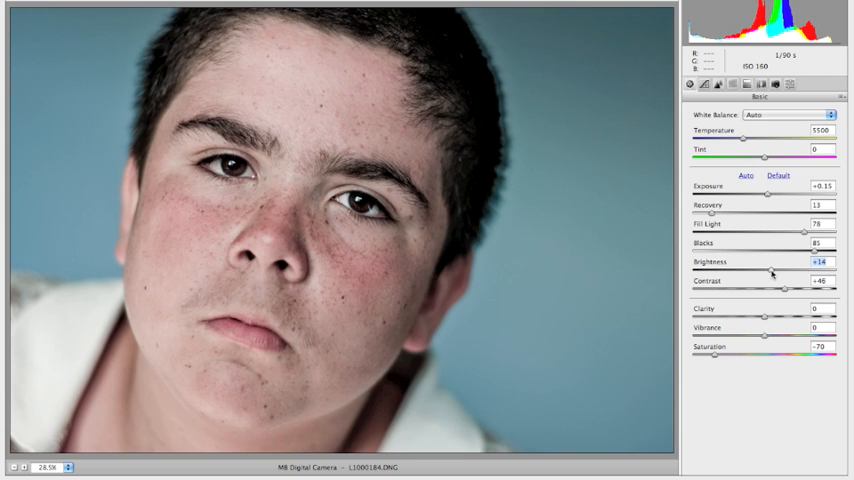
pyautogui.moveTo(773, 270); pyautogui.dragTo(796, 290)
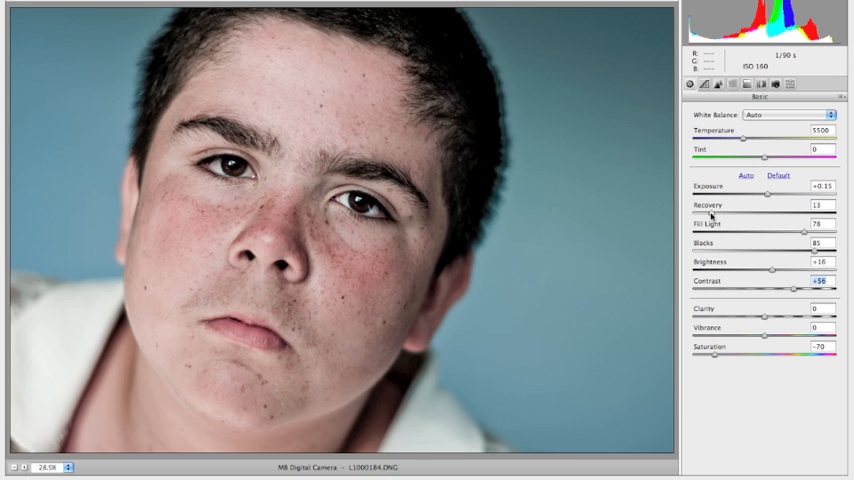
pyautogui.moveTo(712, 214); pyautogui.dragTo(719, 214)
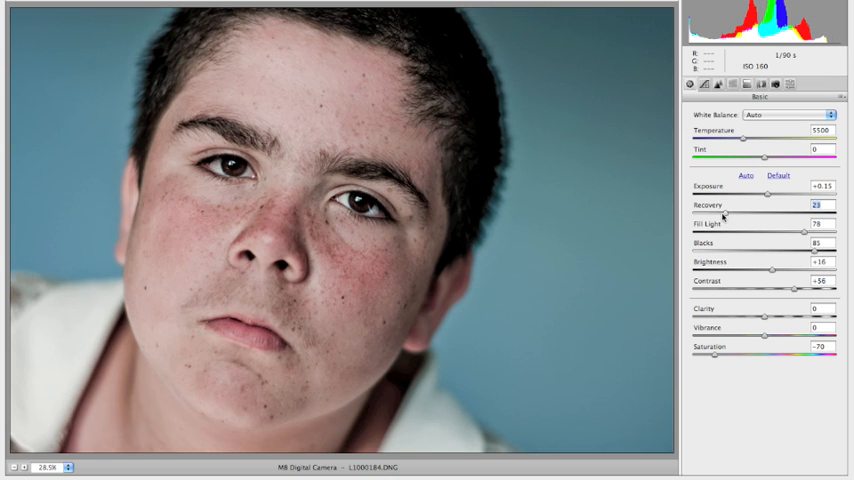
pyautogui.click(717, 84)
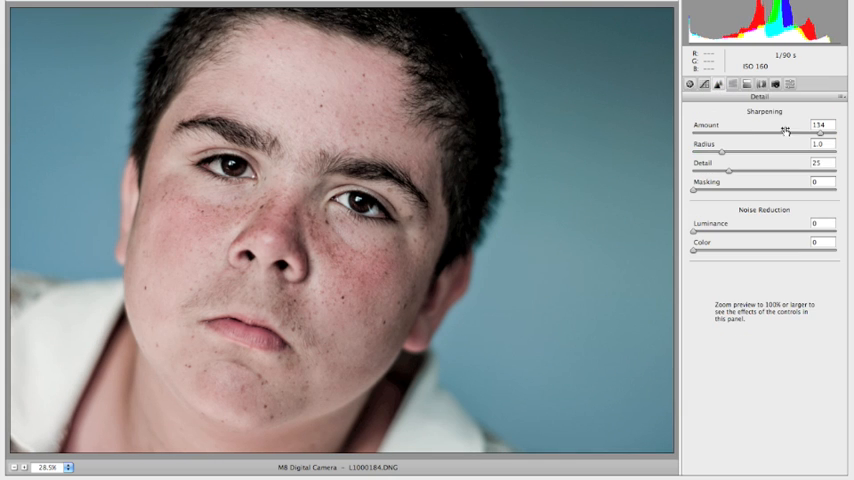
# Step: Lower sharpening Amount to 120 and add a vignette of Amount -100, Midpoint 15
pyautogui.moveTo(820, 133); pyautogui.dragTo(808, 134)
pyautogui.click(735, 85)
pyautogui.moveTo(763, 216); pyautogui.dragTo(694, 216)
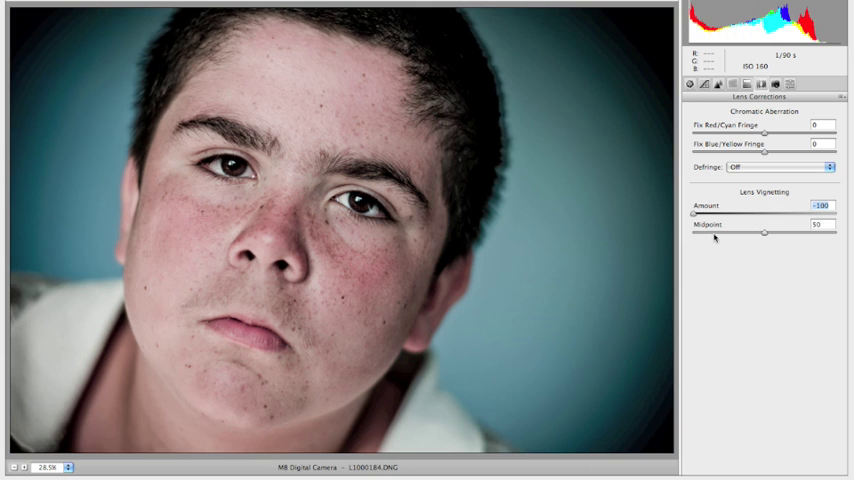
pyautogui.moveTo(764, 233); pyautogui.dragTo(690, 234)
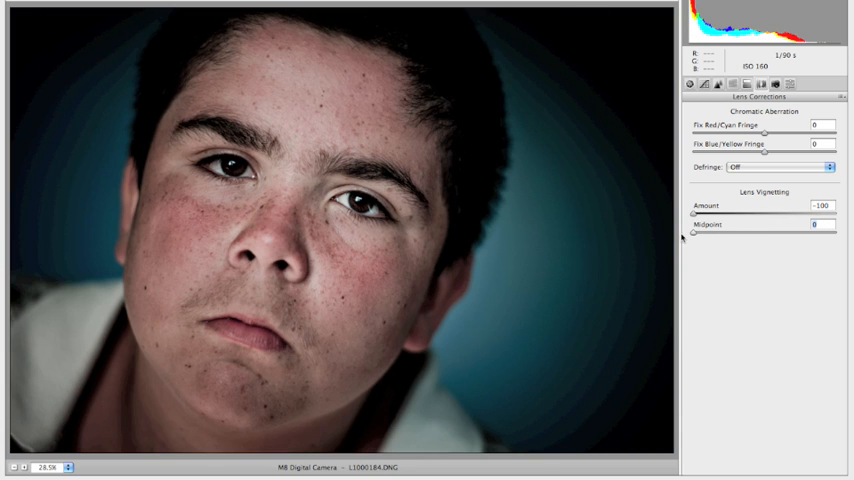
pyautogui.moveTo(692, 234); pyautogui.dragTo(714, 234)
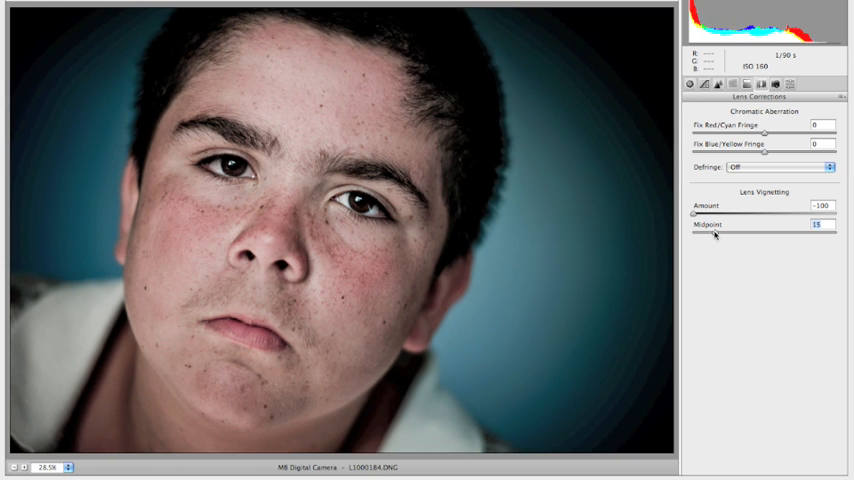
# Step: Raise Brightness to +25 and Fill Light to 80, then open the image into Photoshop
pyautogui.click(690, 85)
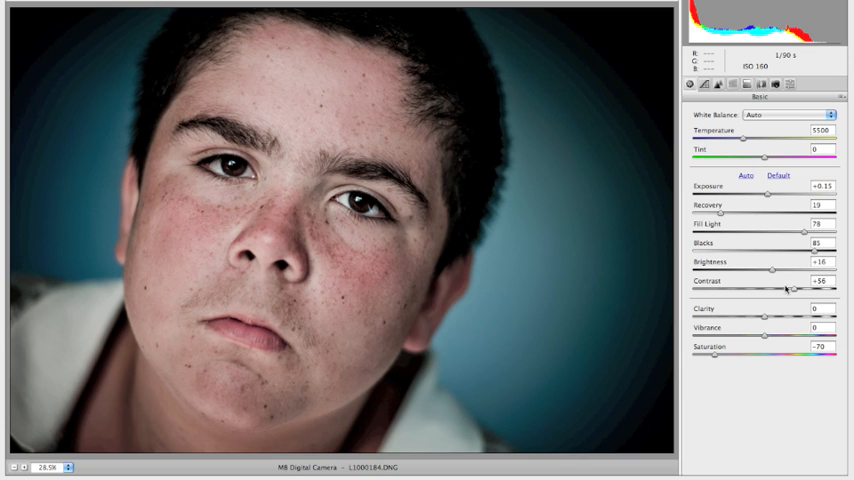
pyautogui.moveTo(772, 268); pyautogui.dragTo(776, 269)
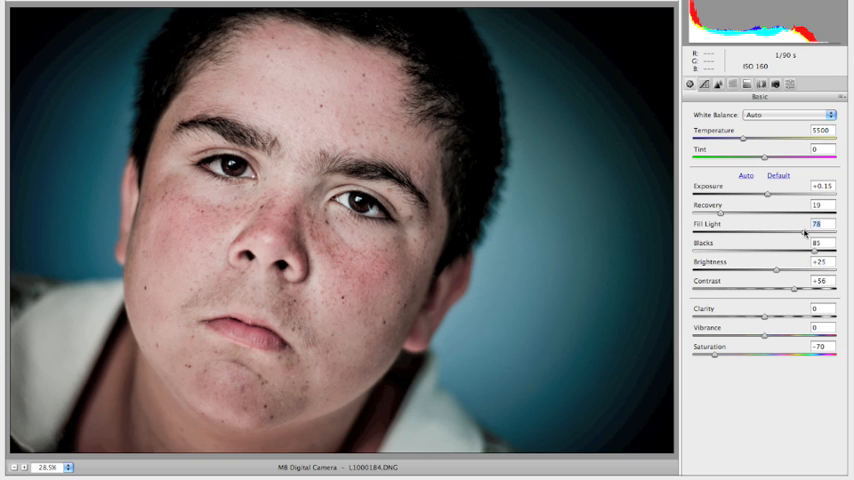
pyautogui.moveTo(805, 232); pyautogui.dragTo(808, 232)
pyautogui.click(763, 86)
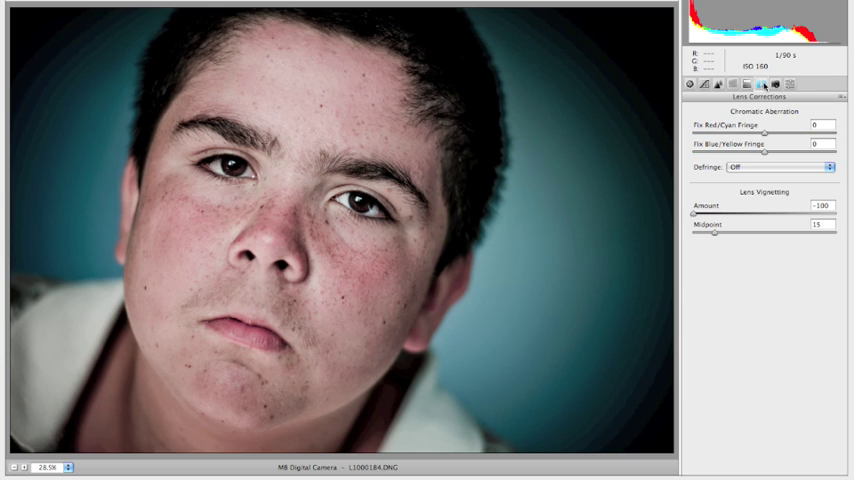
pyautogui.click(734, 472)
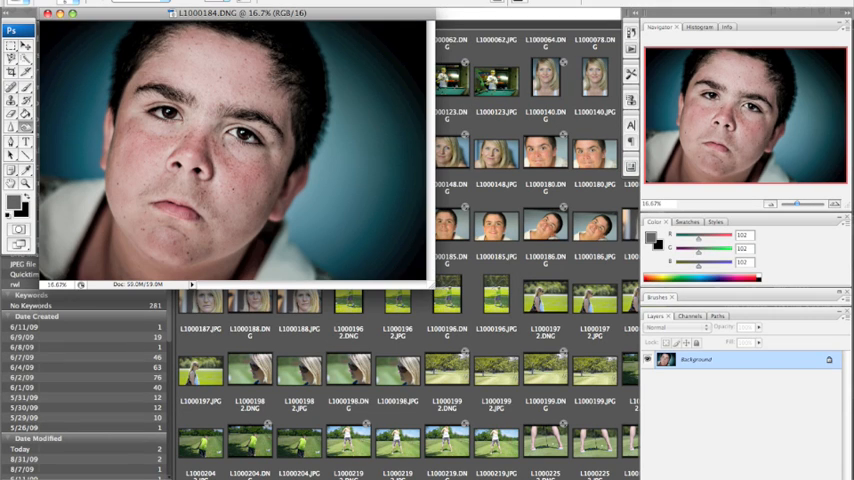
pyautogui.press('f')
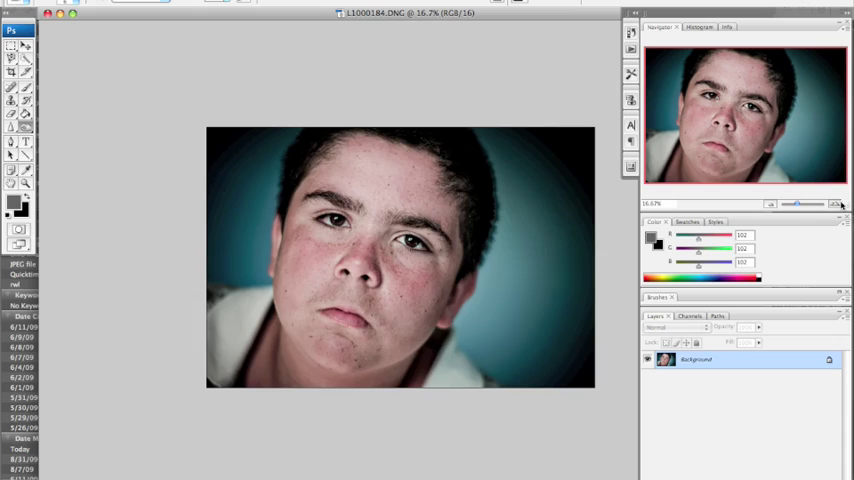
pyautogui.hotkey('ctrl', '+')
pyautogui.hotkey('ctrl', '+')
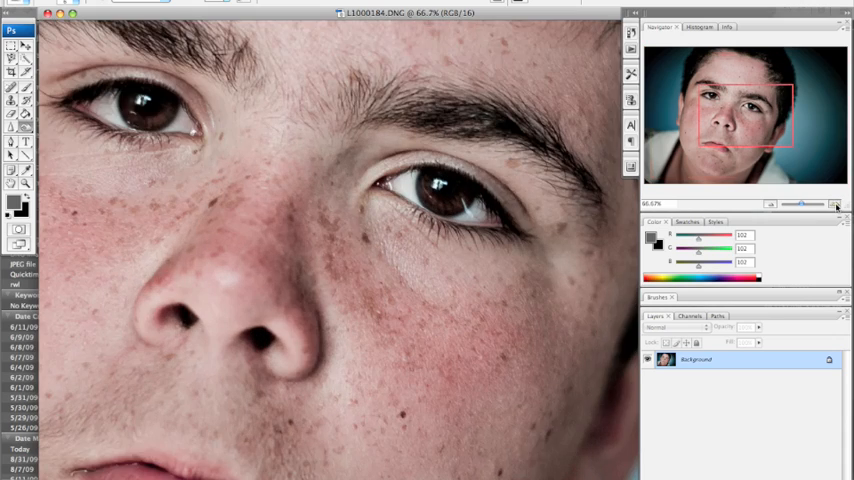
pyautogui.click(835, 204)
pyautogui.moveTo(745, 118)
pyautogui.mouseDown()
pyautogui.moveTo(717, 90)
pyautogui.moveTo(722, 80)
pyautogui.moveTo(730, 105)
pyautogui.mouseUp()
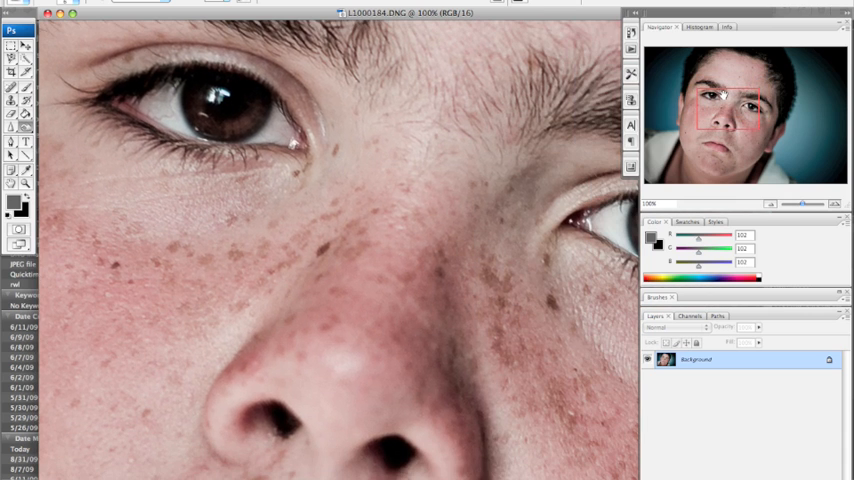
pyautogui.click(105, 3)
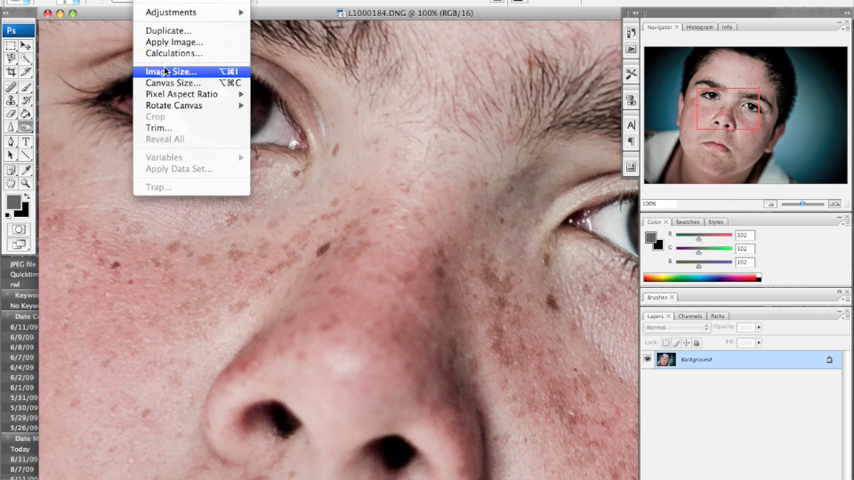
pyautogui.click(120, 47)
pyautogui.write('100')
pyautogui.press('Return')
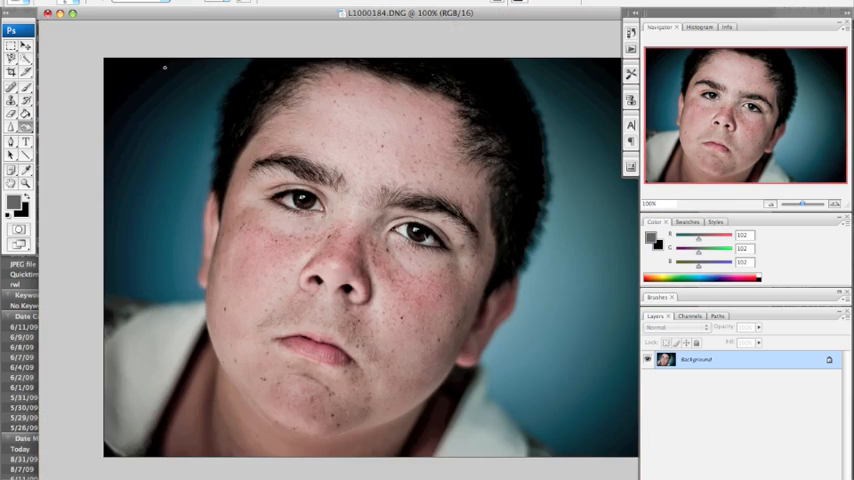
pyautogui.moveTo(352, 12); pyautogui.dragTo(305, 13)
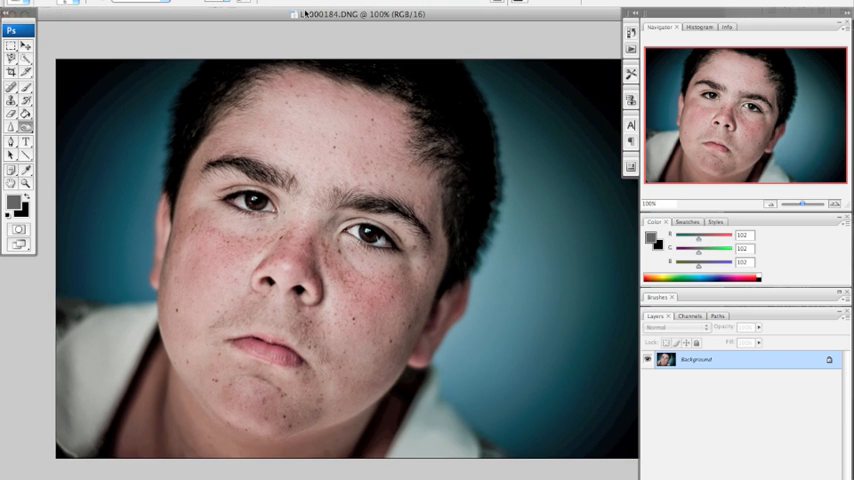
pyautogui.moveTo(305, 13); pyautogui.dragTo(290, 15)
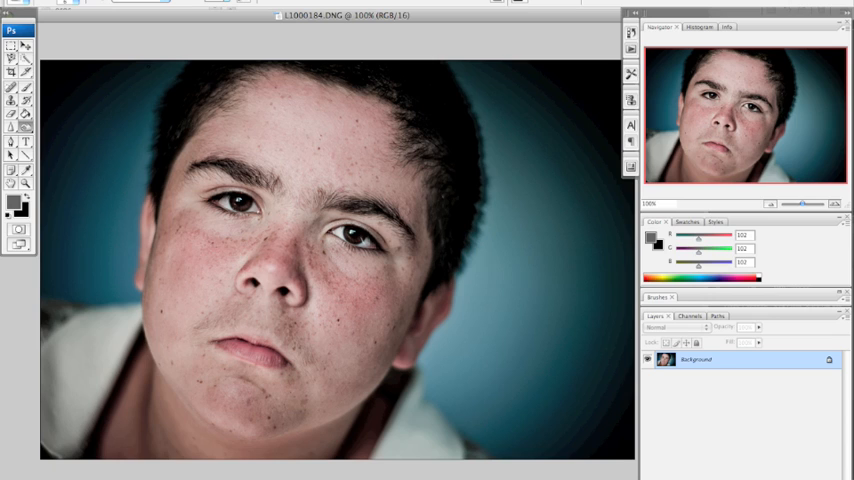
pyautogui.click(10, 127)
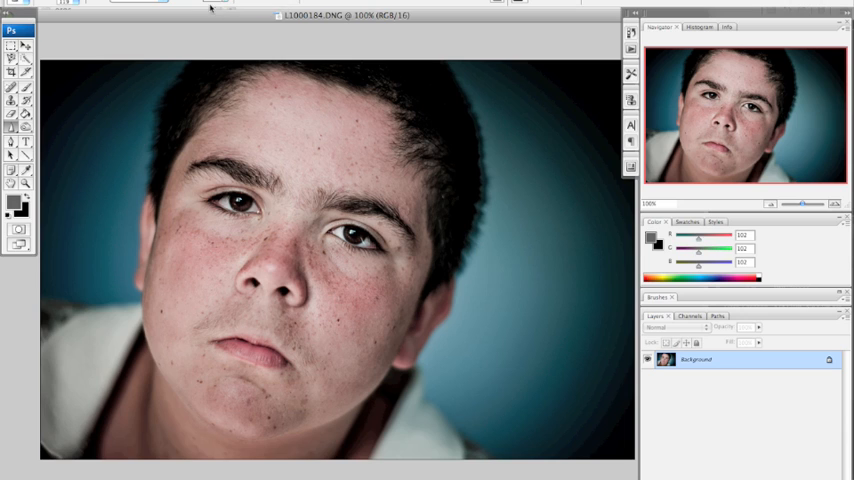
# Step: Reduce the brush size and switch to the Dodge tool
pyautogui.click(75, 5)
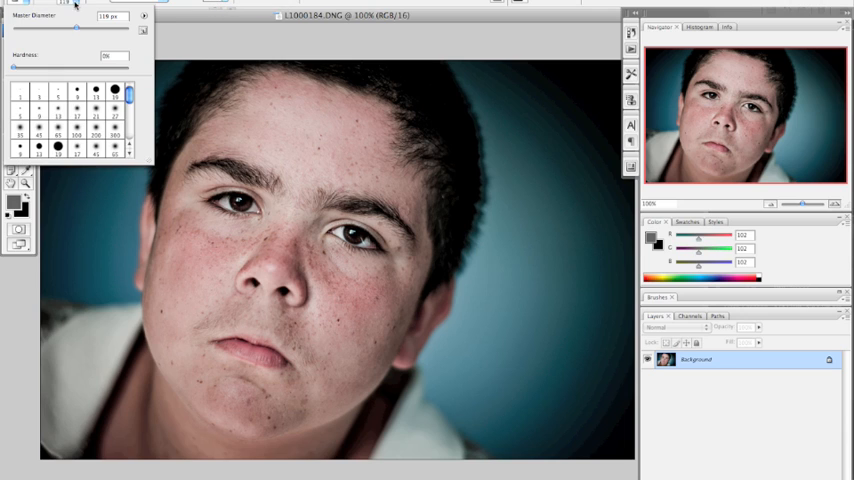
pyautogui.moveTo(62, 28); pyautogui.dragTo(36, 28)
pyautogui.click(166, 148)
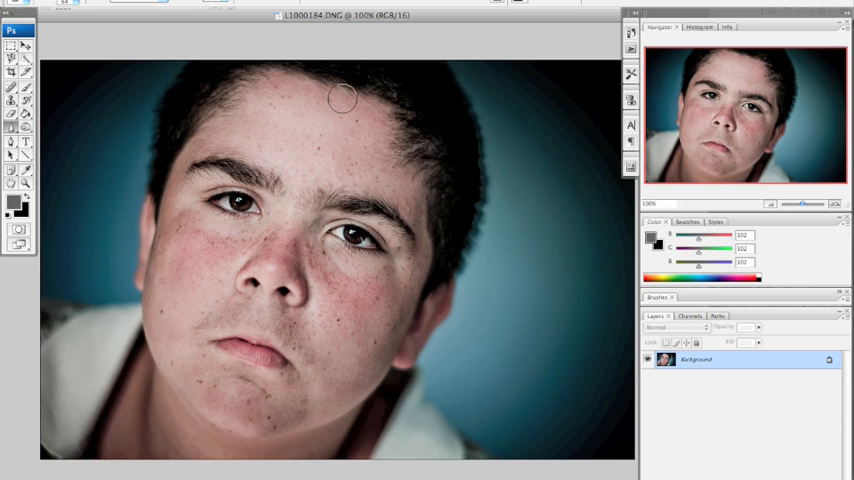
pyautogui.click(26, 127)
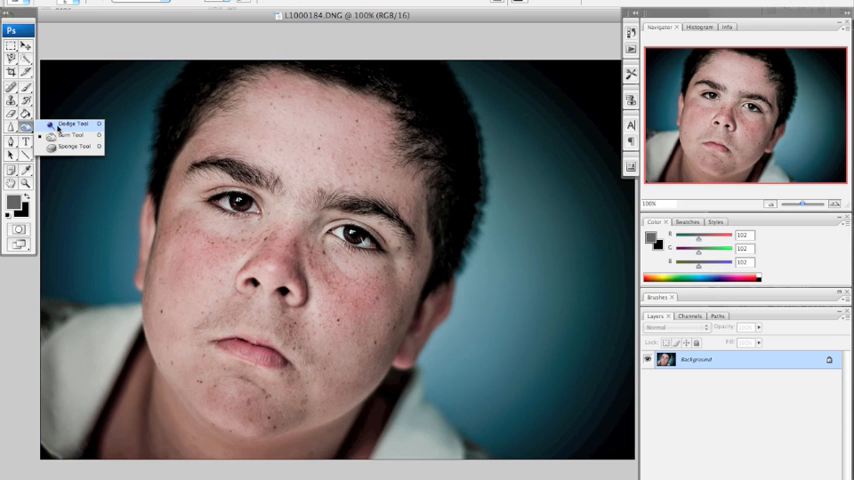
pyautogui.click(70, 124)
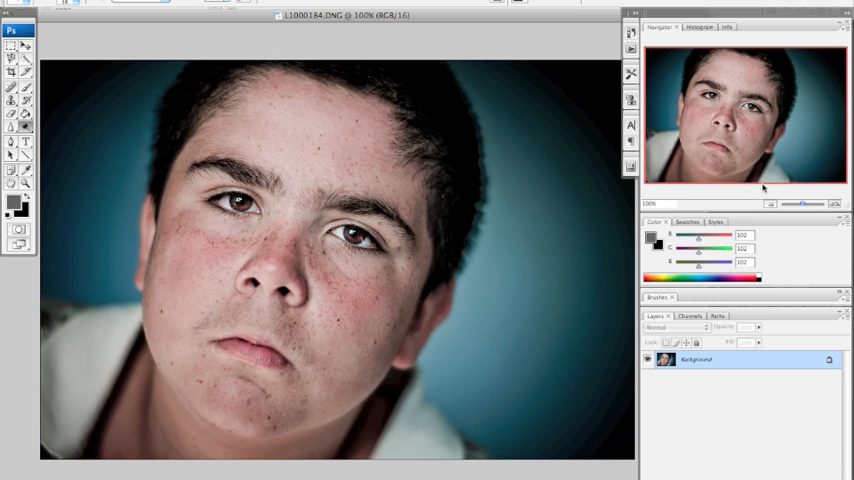
# Step: Zoom to 500% on the eye and eyebrow and pick another toning tool for detail work
pyautogui.doubleClick(835, 204)
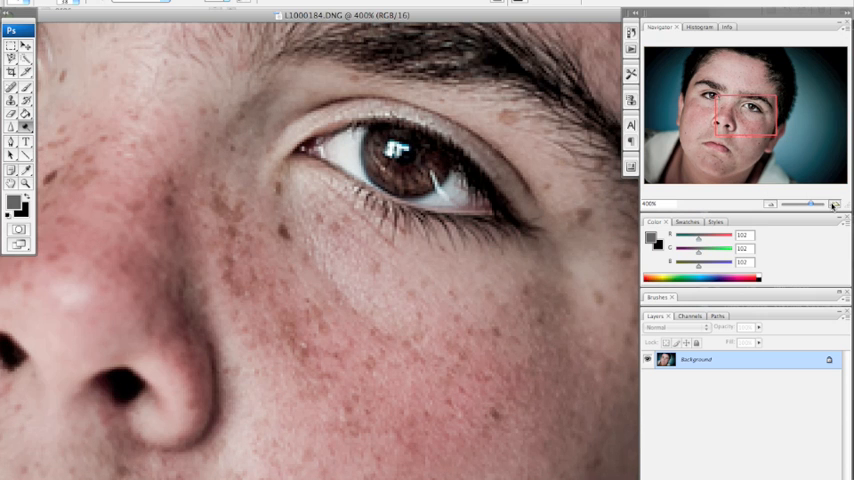
pyautogui.moveTo(748, 106)
pyautogui.mouseDown()
pyautogui.moveTo(756, 99)
pyautogui.moveTo(762, 118)
pyautogui.mouseUp()
pyautogui.click(840, 204)
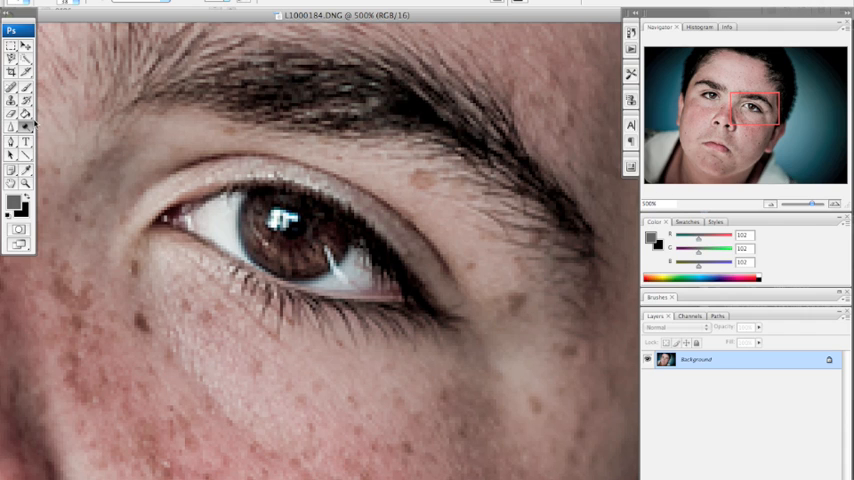
pyautogui.click(24, 87)
pyautogui.click(60, 140)
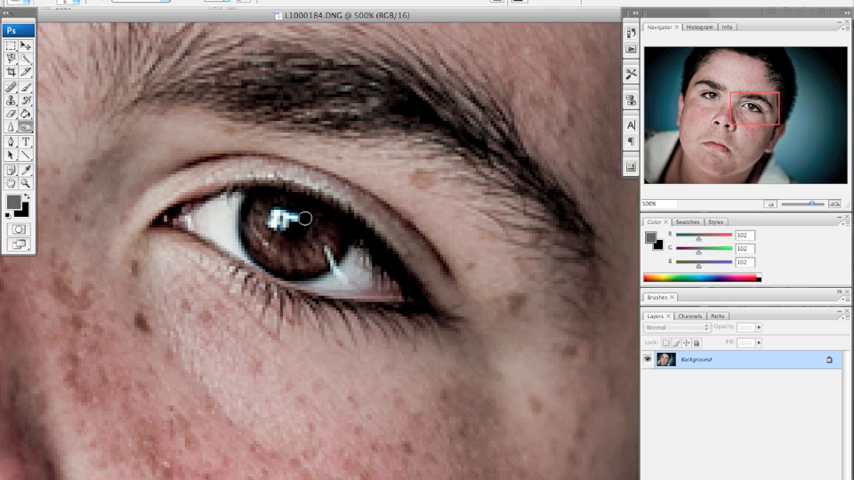
pyautogui.scroll(-3, 297, 232)
pyautogui.scroll(3, 303, 210)
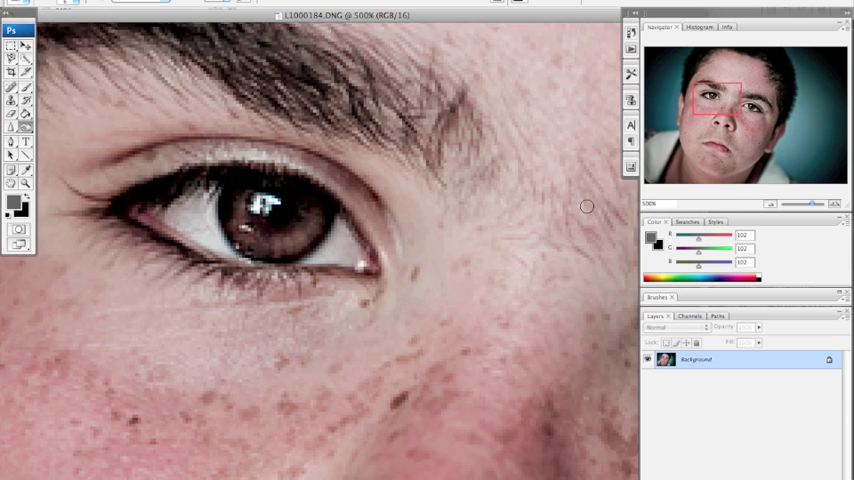
# Step: Inspect the other eye, nose and lips up close, then return to 100% view
pyautogui.moveTo(581, 200); pyautogui.dragTo(399, 207)
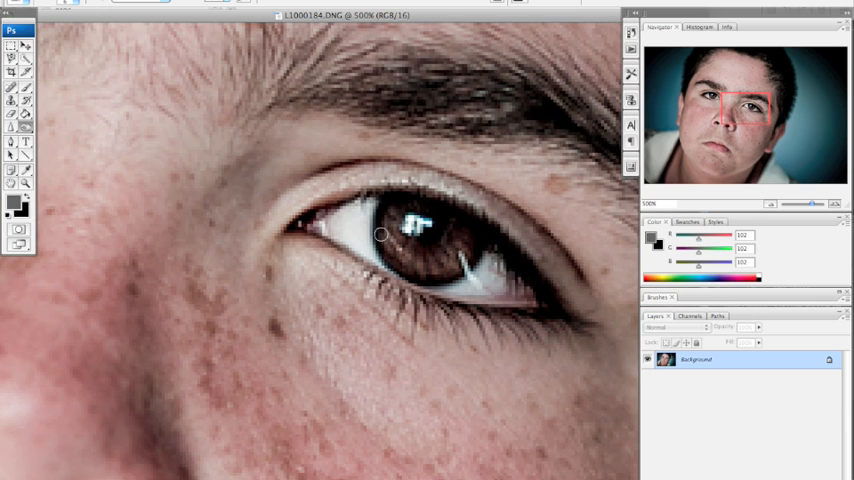
pyautogui.moveTo(150, 400); pyautogui.dragTo(420, 150)
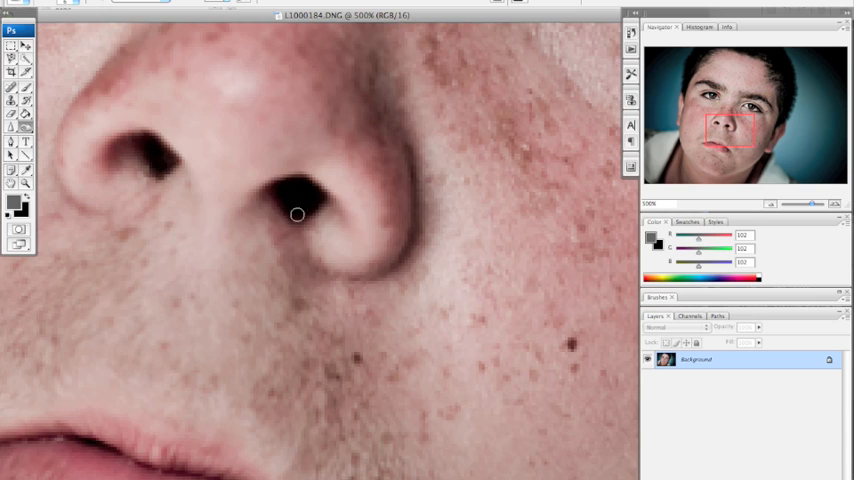
pyautogui.moveTo(300, 440); pyautogui.dragTo(297, 213)
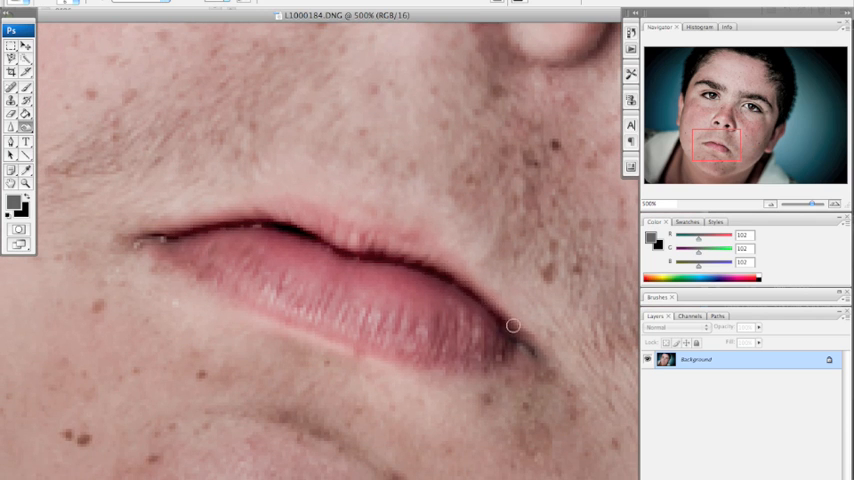
pyautogui.click(771, 204)
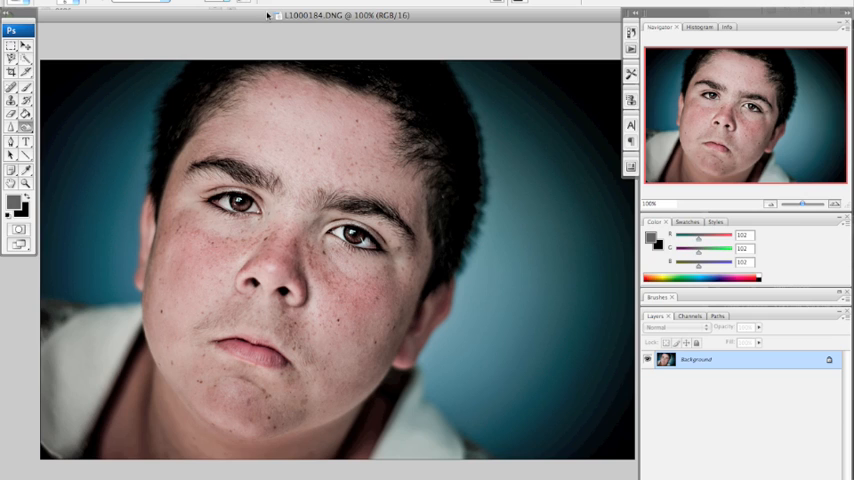
# Step: Launch Filter > Nik Software > Color Efex Pro 3.0 Complete on the portrait
pyautogui.moveTo(268, 15); pyautogui.dragTo(244, 15)
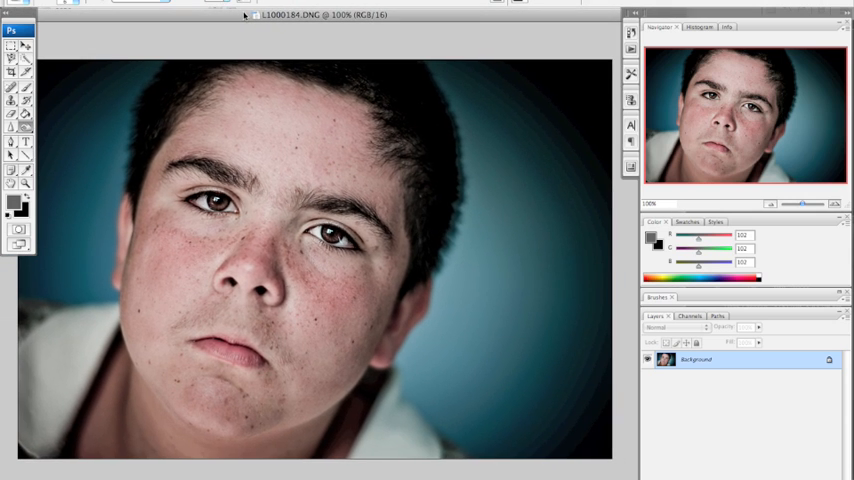
pyautogui.click(252, 3)
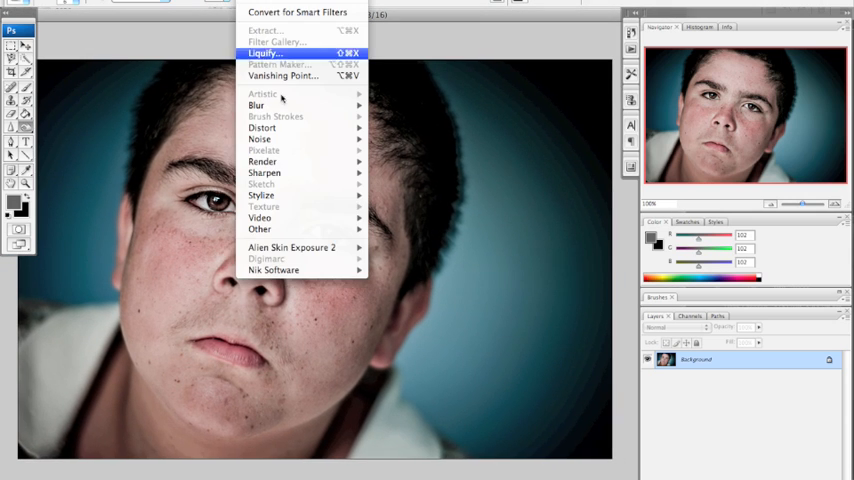
pyautogui.click(380, 269)
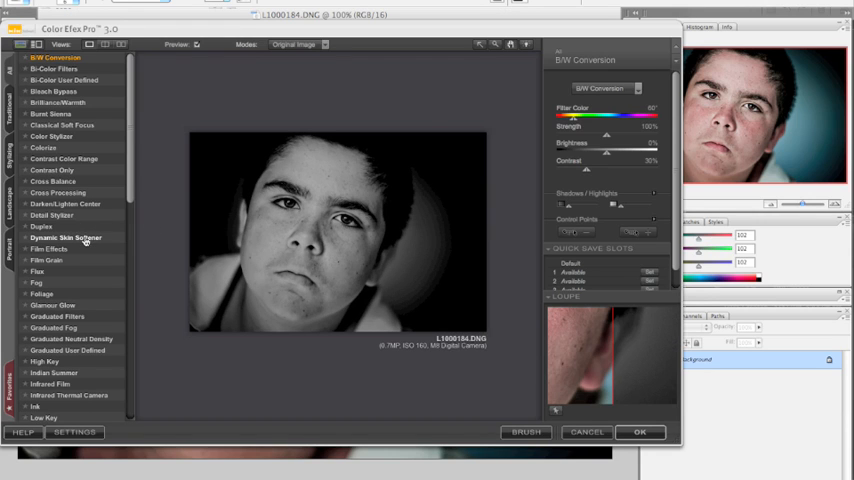
# Step: Apply a Darken/Lighten Center effect centred on the face with dark edges and a small bright centre
pyautogui.click(65, 204)
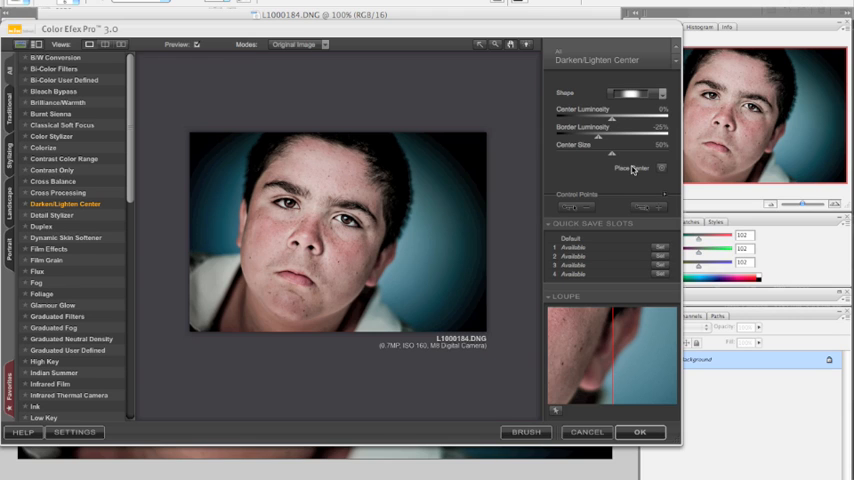
pyautogui.click(661, 170)
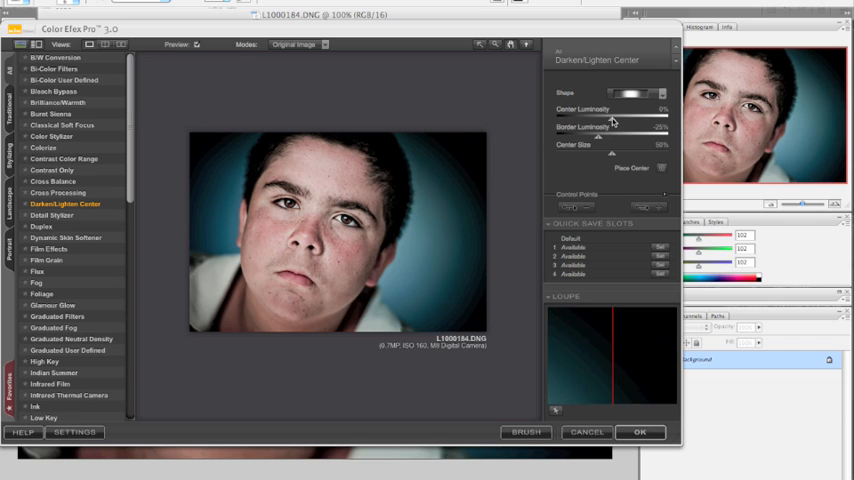
pyautogui.moveTo(611, 122); pyautogui.dragTo(661, 122)
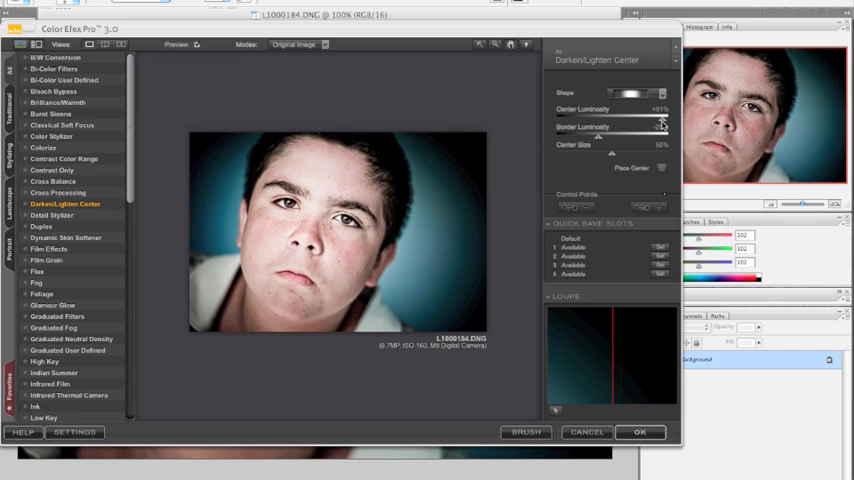
pyautogui.moveTo(648, 113)
pyautogui.mouseDown()
pyautogui.moveTo(617, 113)
pyautogui.moveTo(630, 118)
pyautogui.mouseUp()
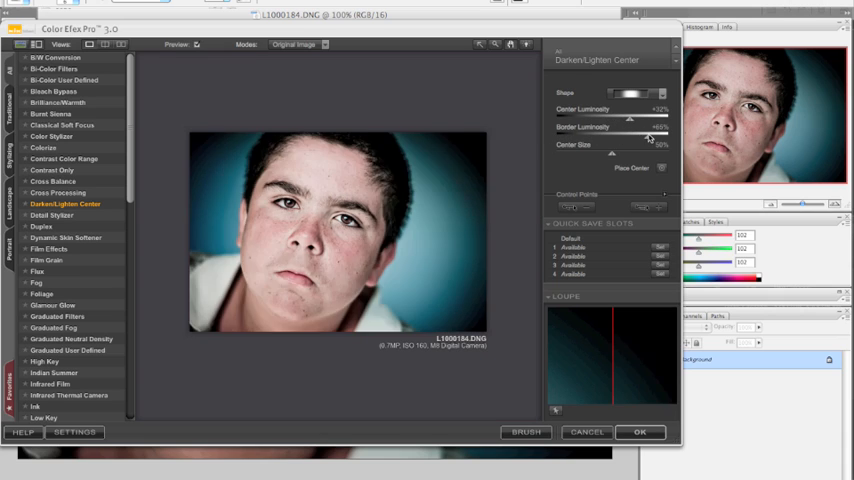
pyautogui.moveTo(612, 130); pyautogui.dragTo(560, 130)
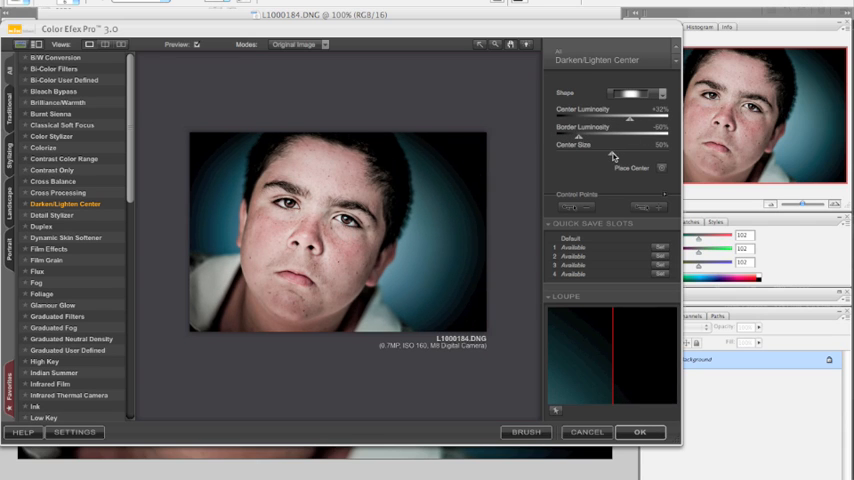
pyautogui.moveTo(613, 153)
pyautogui.mouseDown()
pyautogui.moveTo(561, 153)
pyautogui.moveTo(592, 153)
pyautogui.mouseUp()
pyautogui.moveTo(623, 153); pyautogui.dragTo(587, 155)
pyautogui.click(640, 432)
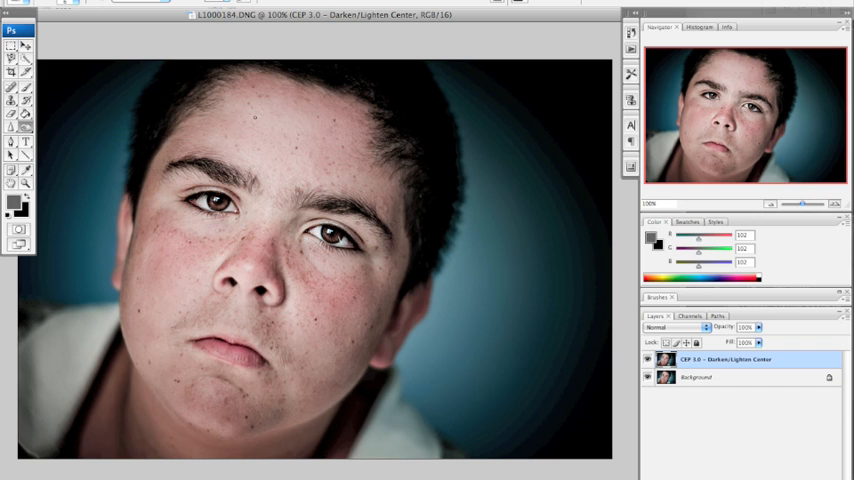
# Step: Flatten the effect layer into the background and bring Bridge forward on L1000184
pyautogui.click(128, 2)
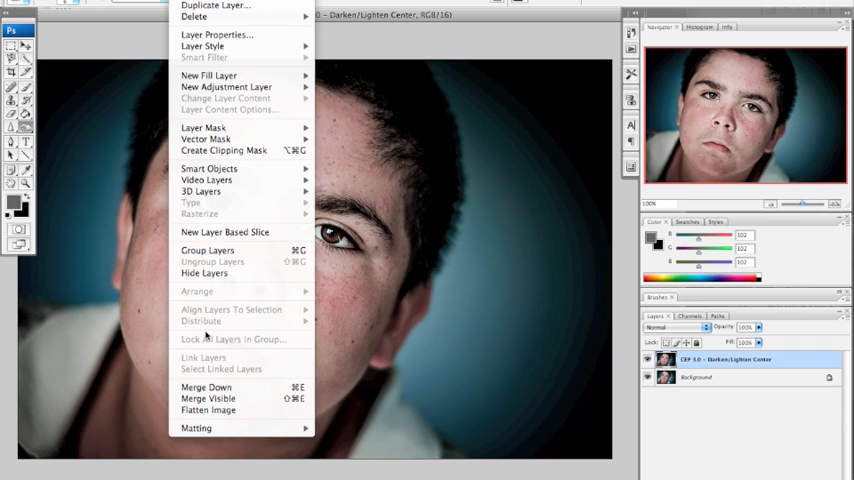
pyautogui.click(160, 273)
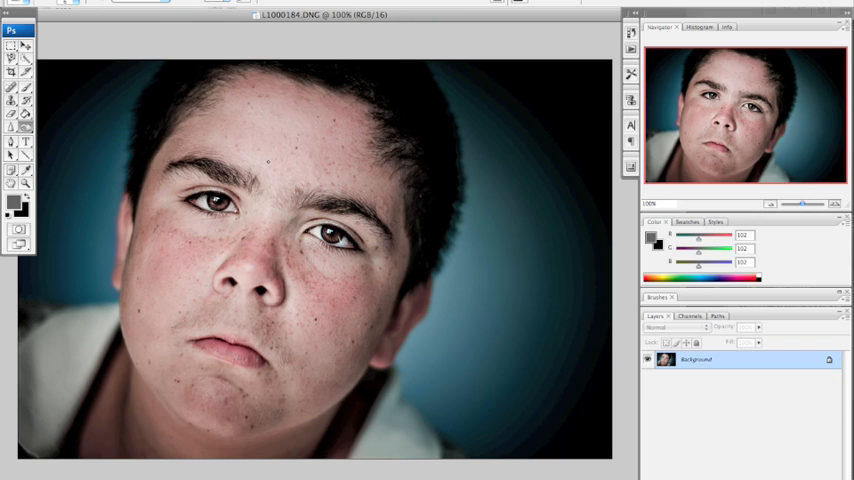
pyautogui.moveTo(190, 14); pyautogui.dragTo(320, 300)
pyautogui.click(393, 228)
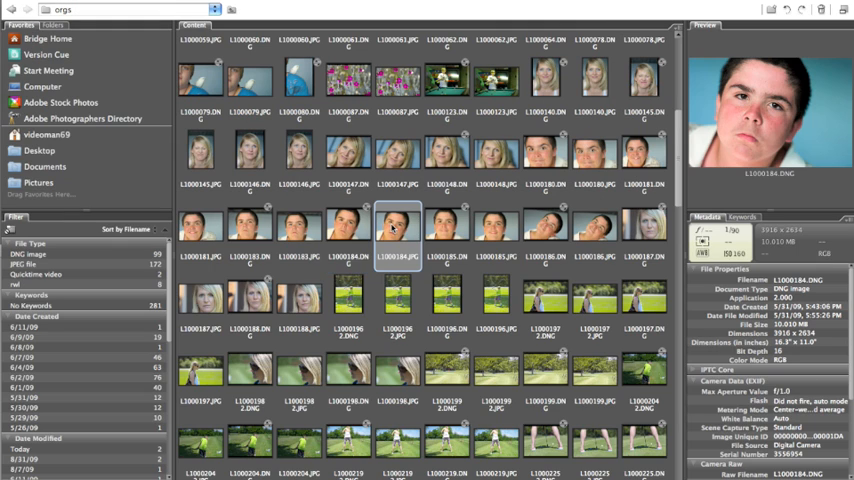
# Step: Open the original L1000184 JPG, enlarge its window and zoom it to 25%
pyautogui.doubleClick(393, 228)
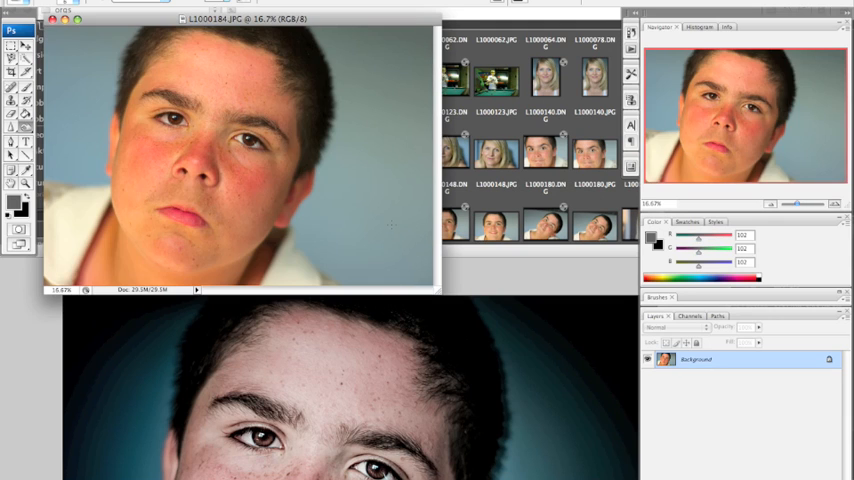
pyautogui.moveTo(432, 288); pyautogui.dragTo(517, 368)
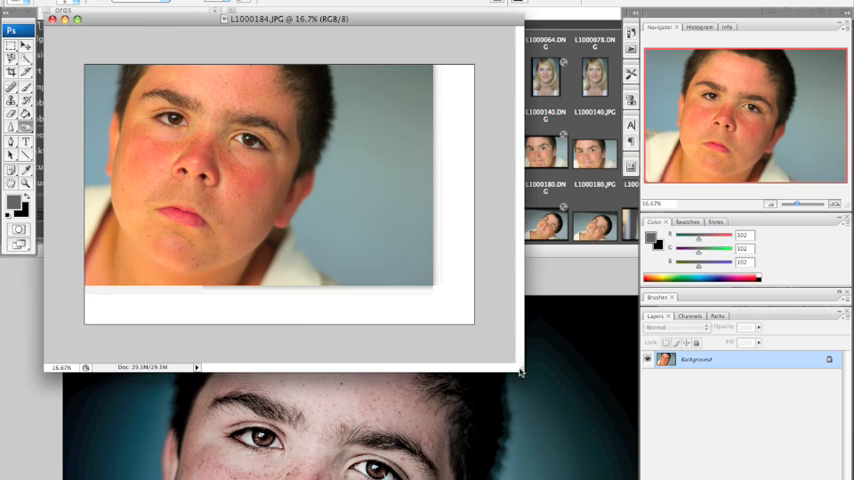
pyautogui.click(835, 204)
pyautogui.click(835, 204)
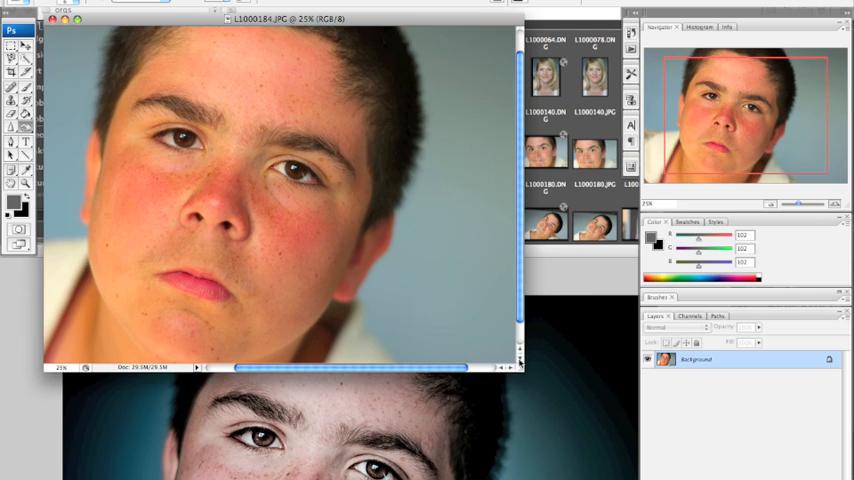
pyautogui.moveTo(517, 368); pyautogui.dragTo(570, 445)
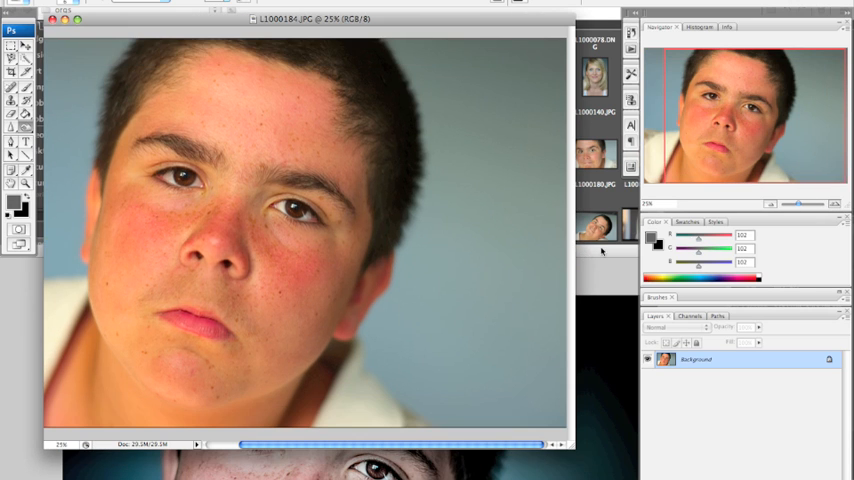
# Step: Compare the edited DNG against the original, leaving the original JPG filling the workspace
pyautogui.moveTo(400, 185)
pyautogui.mouseDown()
pyautogui.moveTo(578, 47)
pyautogui.moveTo(553, 13)
pyautogui.mouseUp()
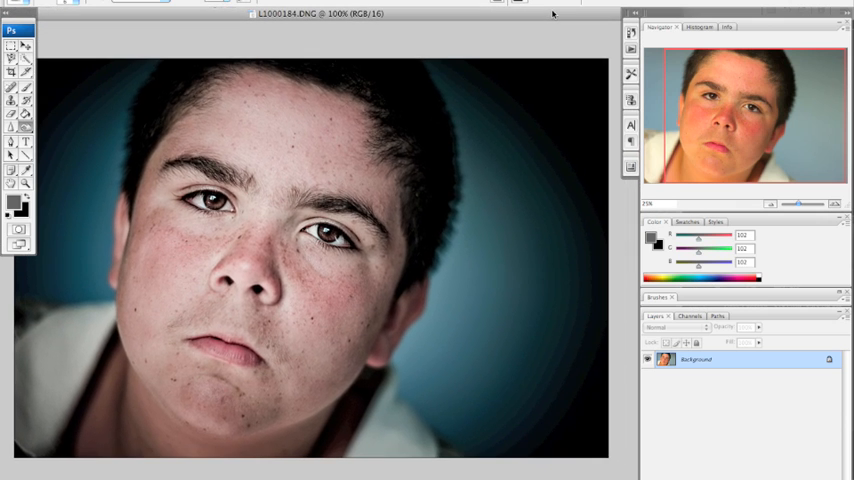
pyautogui.moveTo(553, 13)
pyautogui.mouseDown()
pyautogui.moveTo(563, 478)
pyautogui.moveTo(548, 20)
pyautogui.mouseUp()
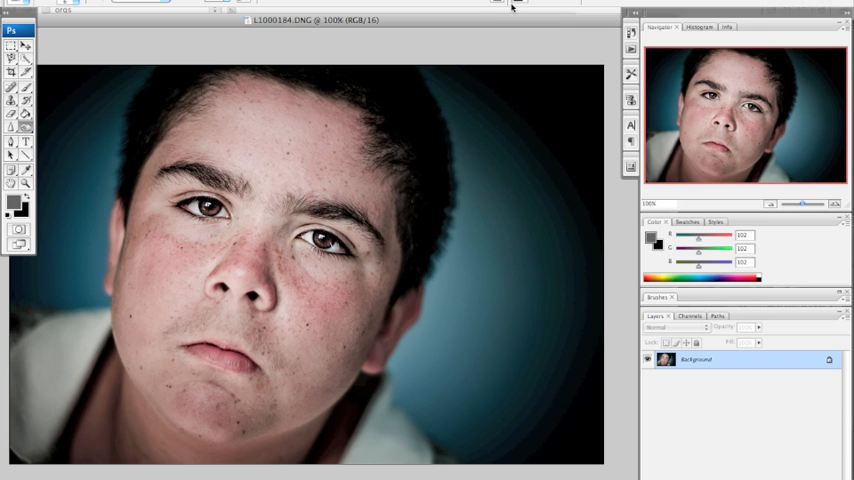
pyautogui.press('f')
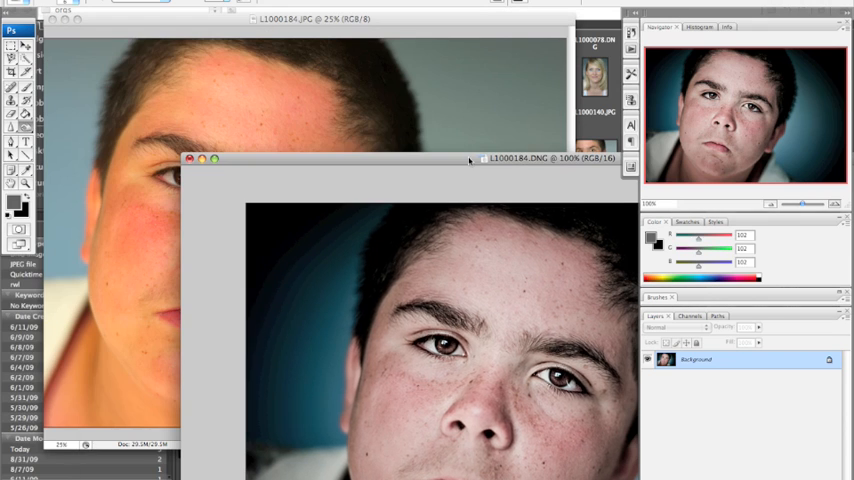
pyautogui.click(267, 28)
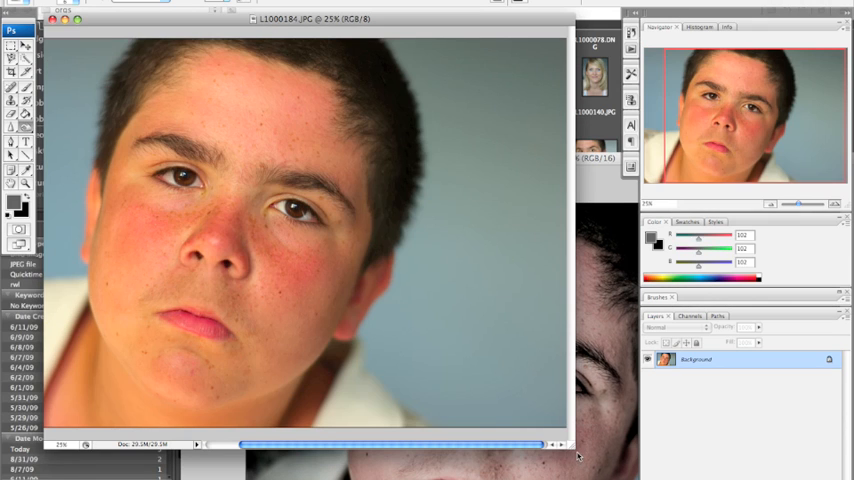
pyautogui.press('f')
pyautogui.moveTo(550, 21); pyautogui.dragTo(471, 26)
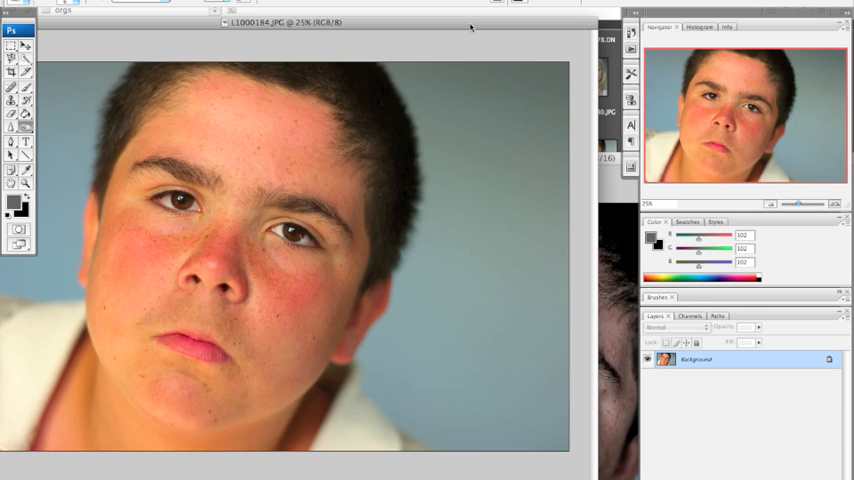
# Step: Lower the original JPG's saturation to -28 with Hue/Saturation
pyautogui.click(120, 4)
pyautogui.moveTo(190, 12)
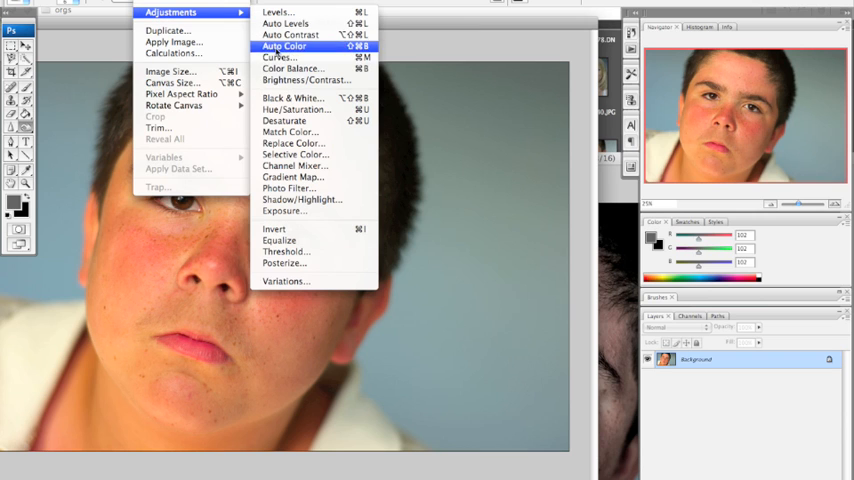
pyautogui.click(295, 109)
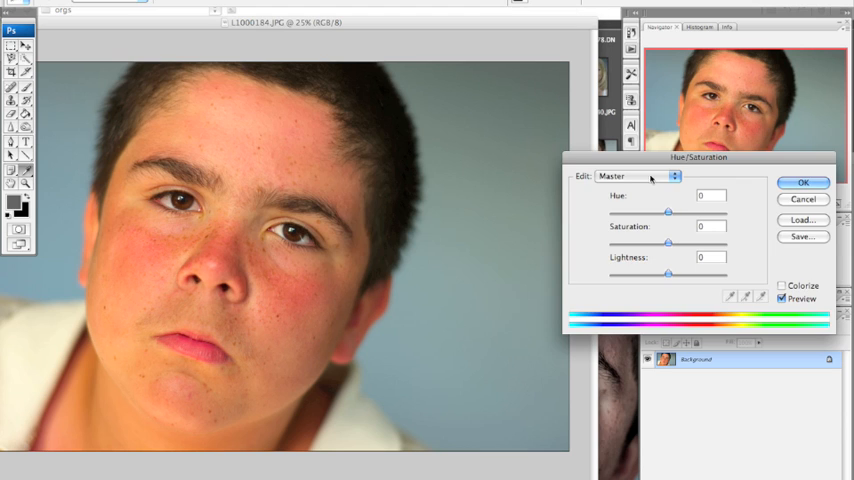
pyautogui.moveTo(668, 243)
pyautogui.mouseDown()
pyautogui.moveTo(643, 243)
pyautogui.moveTo(652, 243)
pyautogui.mouseUp()
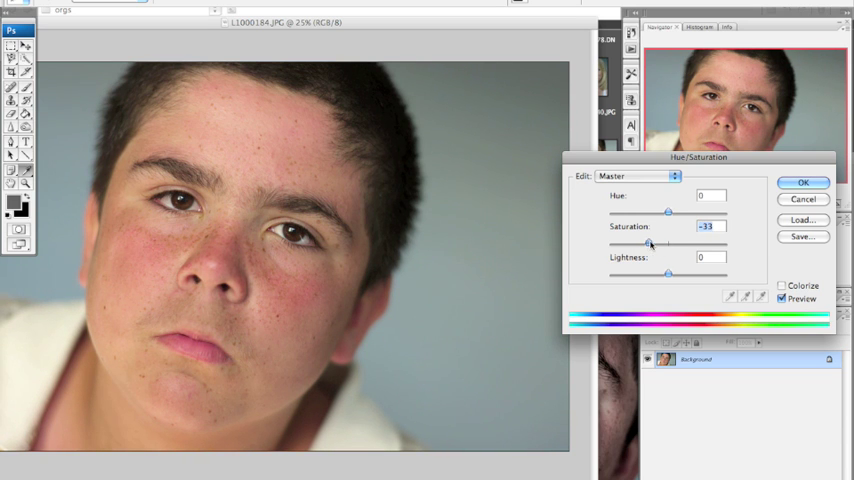
pyautogui.click(781, 183)
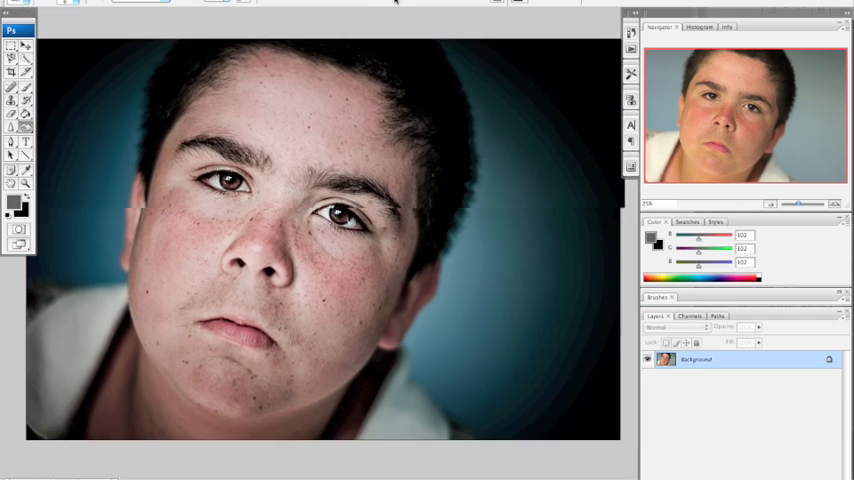
# Step: Return to the vignetted DNG portrait and set a soft 129-pixel brush with 0% hardness
pyautogui.moveTo(395, 2); pyautogui.dragTo(320, 20)
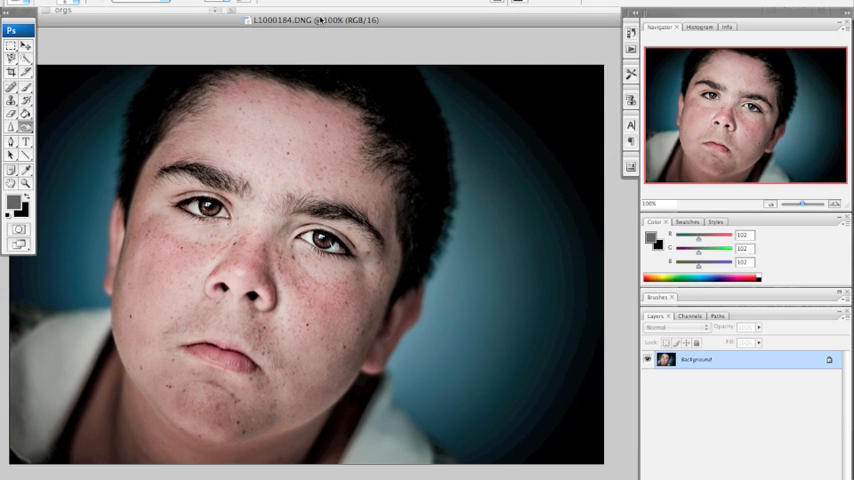
pyautogui.moveTo(320, 20); pyautogui.dragTo(345, 16)
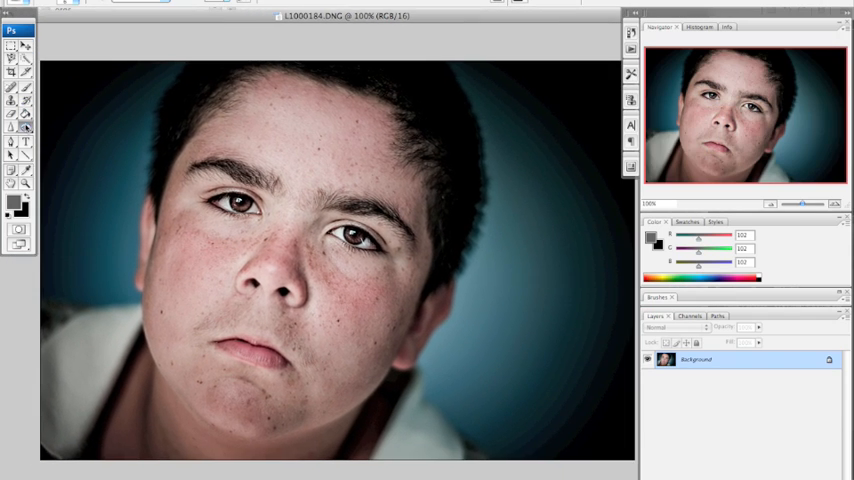
pyautogui.click(59, 2)
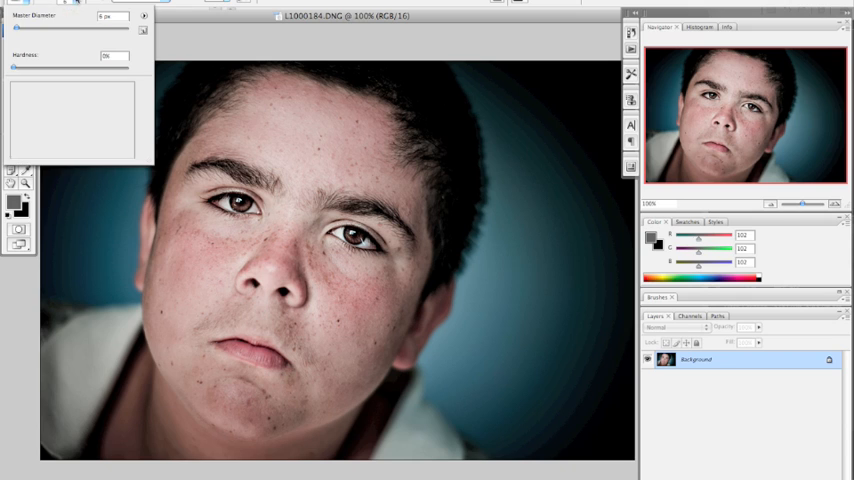
pyautogui.moveTo(52, 10); pyautogui.dragTo(80, 17)
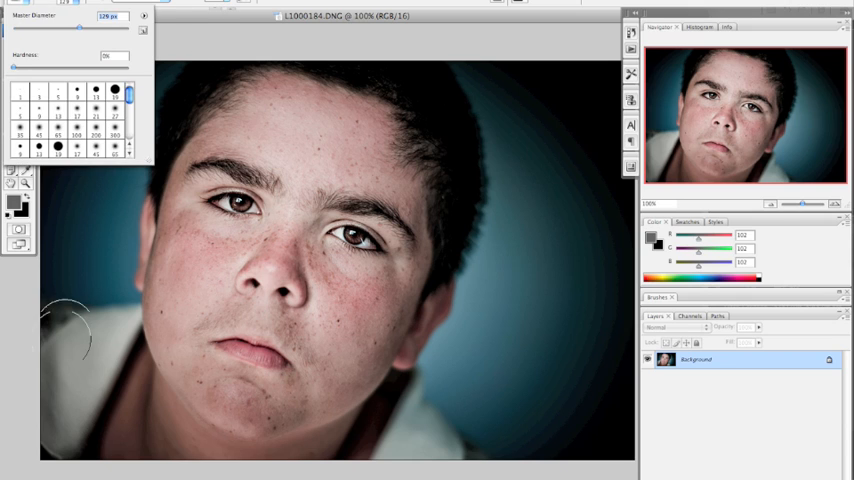
pyautogui.click(45, 225)
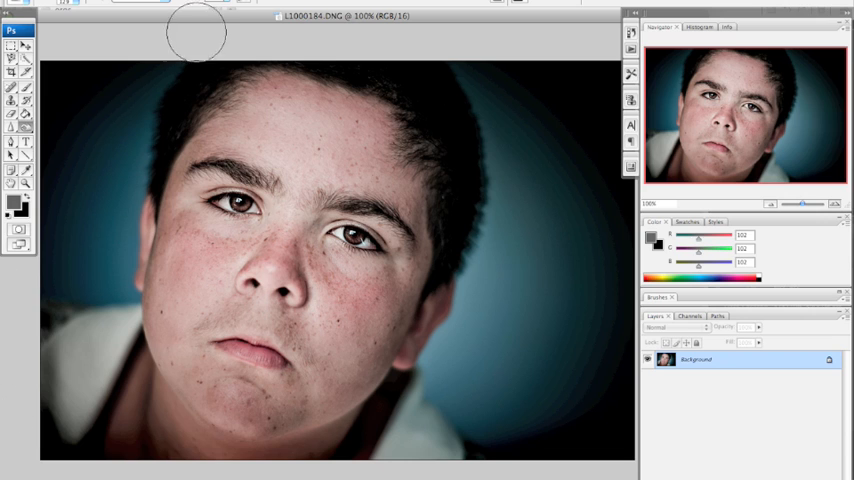
pyautogui.moveTo(228, 16); pyautogui.dragTo(211, 22)
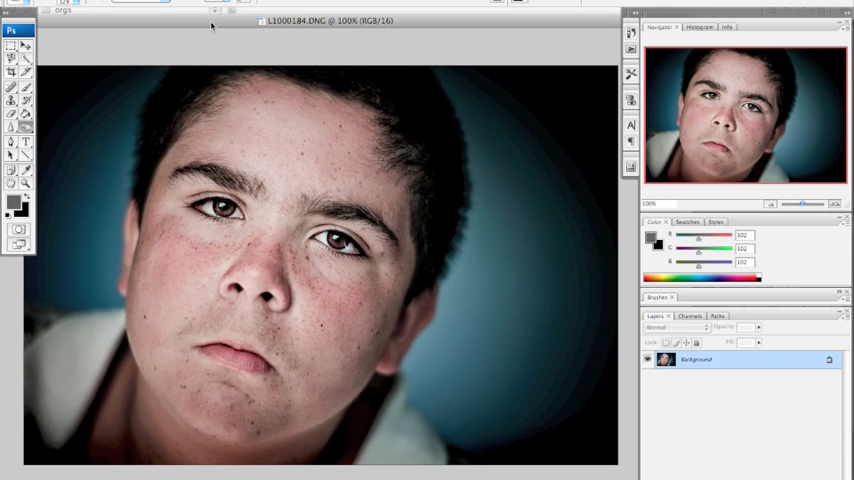
pyautogui.moveTo(211, 22); pyautogui.dragTo(232, 22)
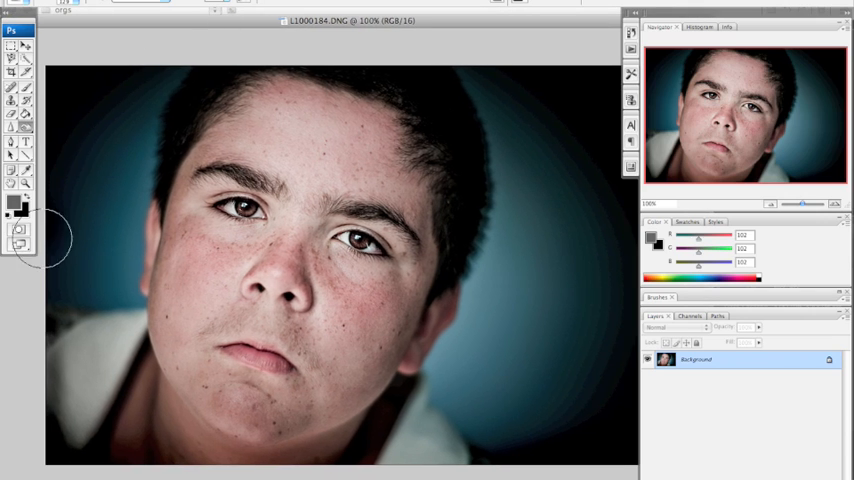
pyautogui.moveTo(188, 40); pyautogui.dragTo(170, 30)
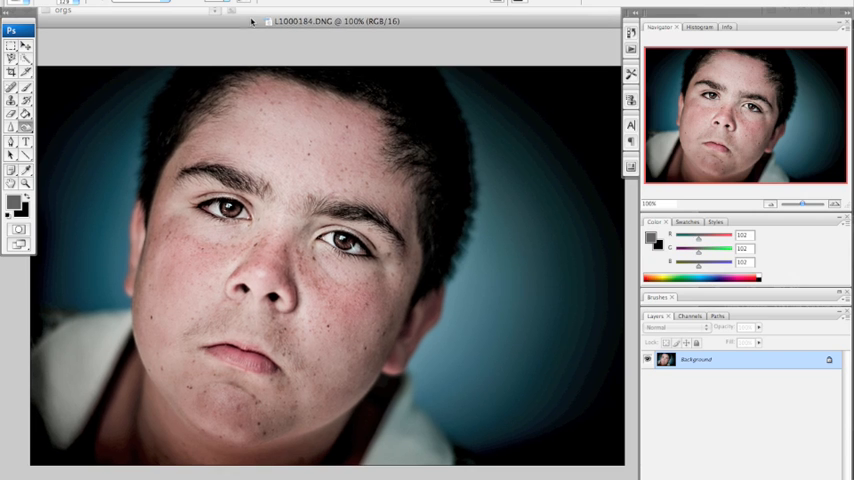
pyautogui.click(280, 5)
# Step: Choose B/W Conversion in Color Efex Pro, shift its filter colour and tweak brightness and contrast
pyautogui.click(430, 270)
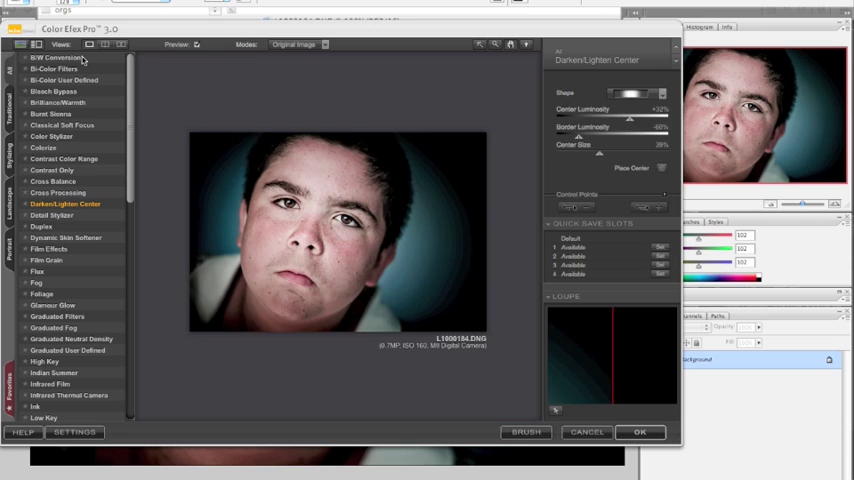
pyautogui.click(56, 57)
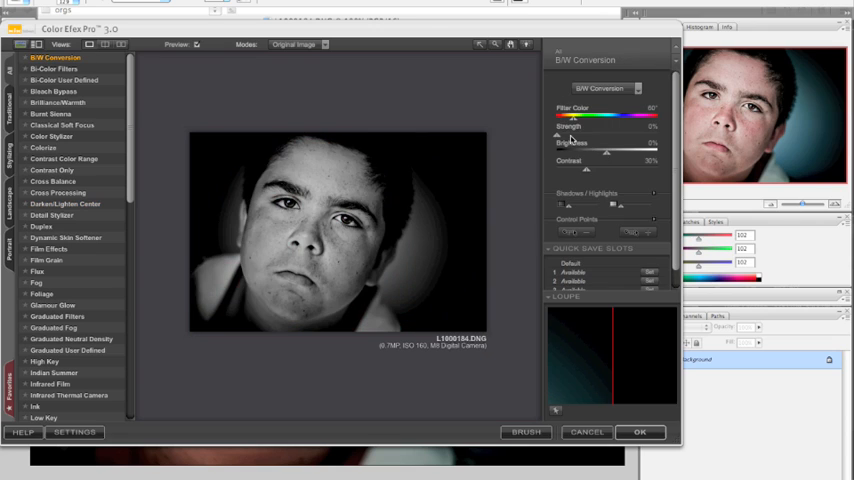
pyautogui.moveTo(574, 119); pyautogui.dragTo(626, 120)
pyautogui.click(637, 88)
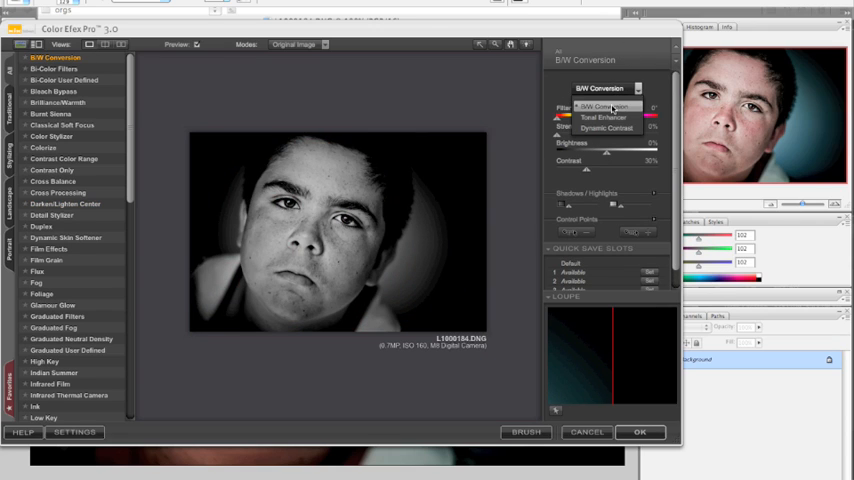
pyautogui.click(612, 108)
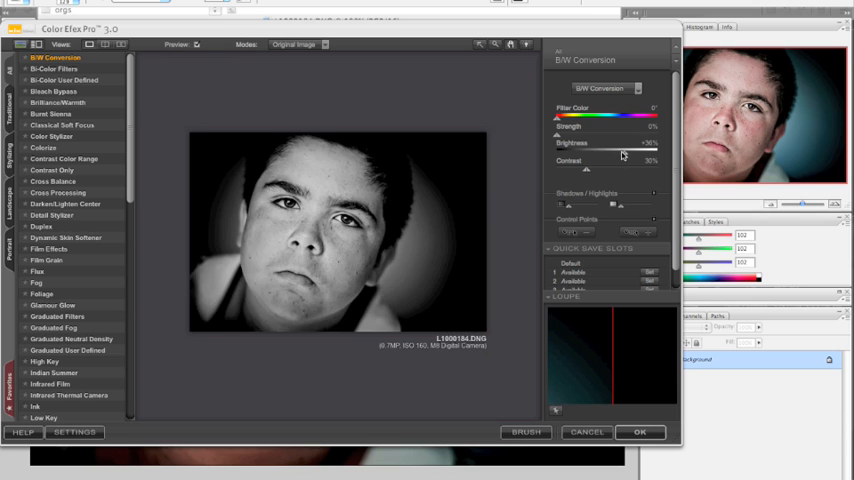
pyautogui.moveTo(622, 150); pyautogui.dragTo(615, 150)
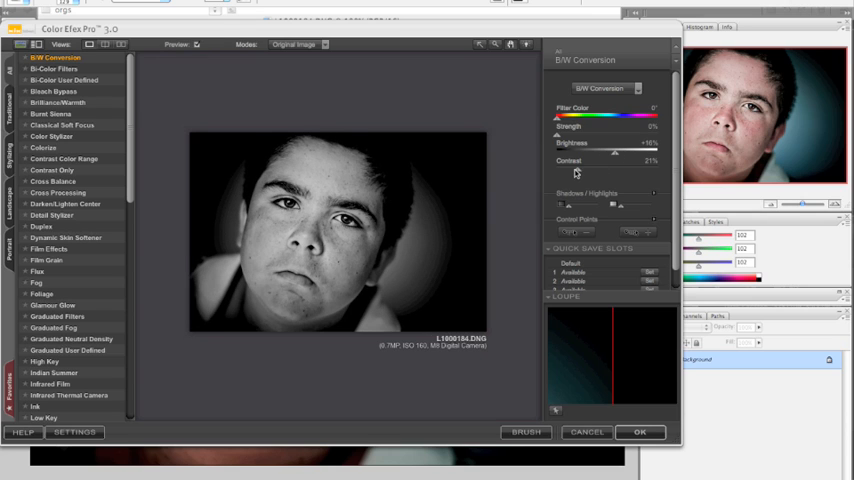
pyautogui.moveTo(576, 170); pyautogui.dragTo(581, 170)
# Step: Try another method, keep B/W Conversion at brightness +16% and contrast 54%, applied as a new layer
pyautogui.click(637, 88)
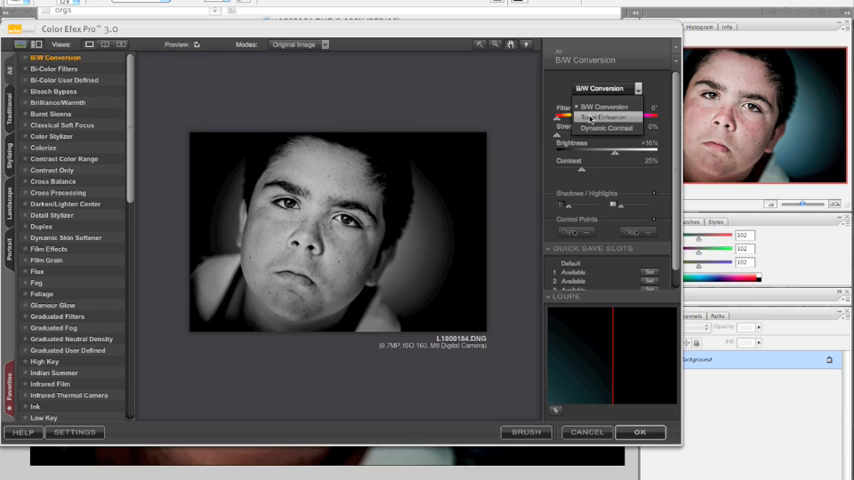
pyautogui.click(600, 117)
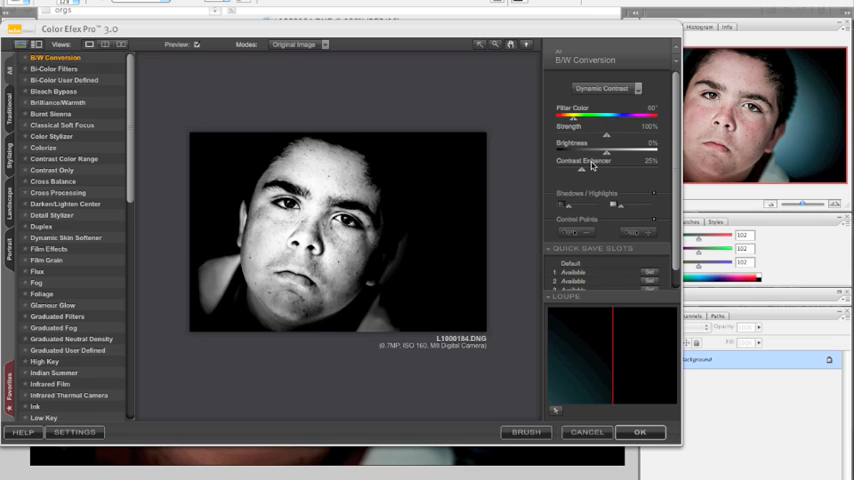
pyautogui.moveTo(606, 150); pyautogui.dragTo(614, 150)
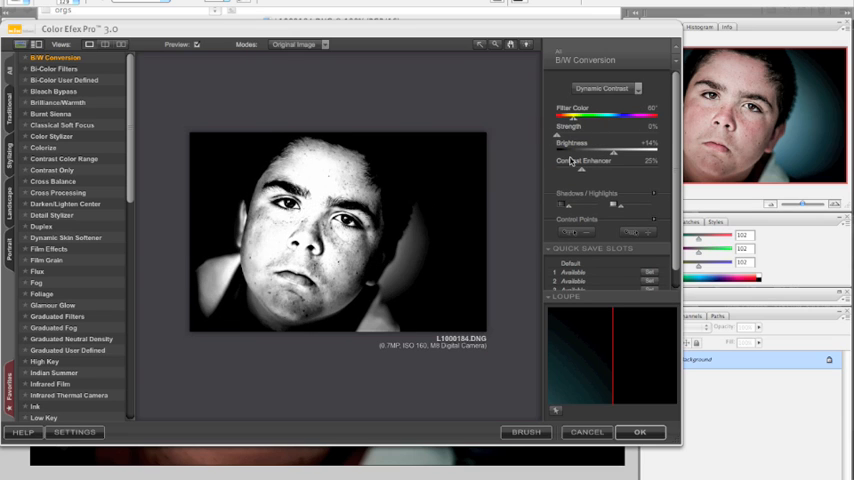
pyautogui.click(600, 88)
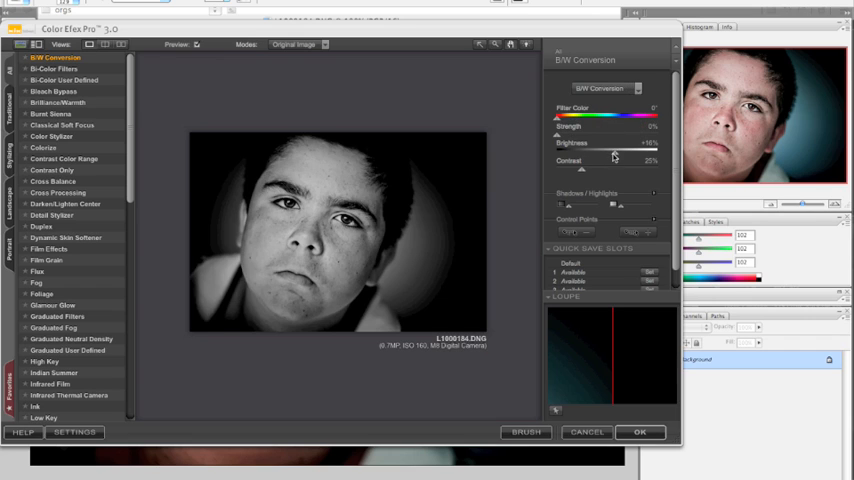
pyautogui.moveTo(582, 168); pyautogui.dragTo(613, 172)
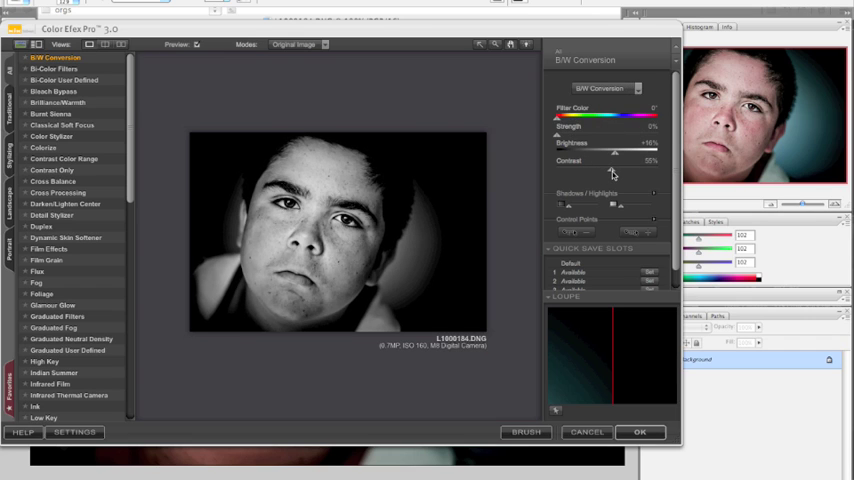
pyautogui.click(641, 432)
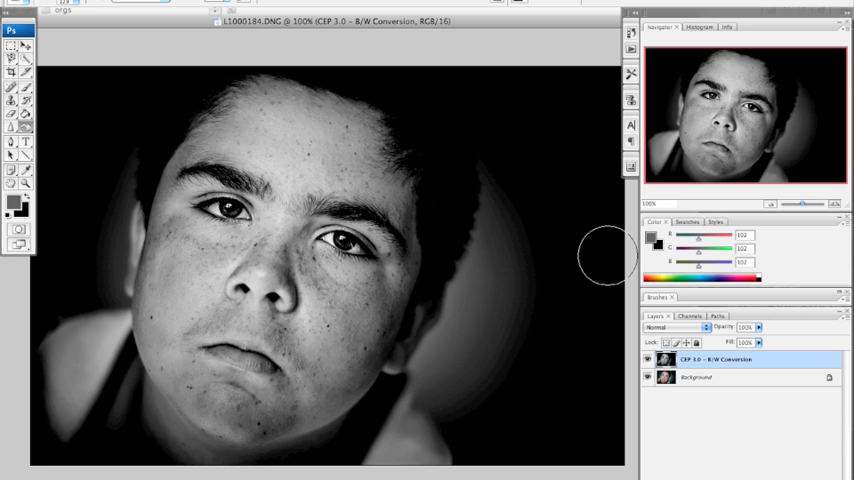
# Step: Toggle the CEP 3.0 B/W Conversion layer's visibility to compare versions, leaving it hidden over the colour portrait
pyautogui.click(647, 359)
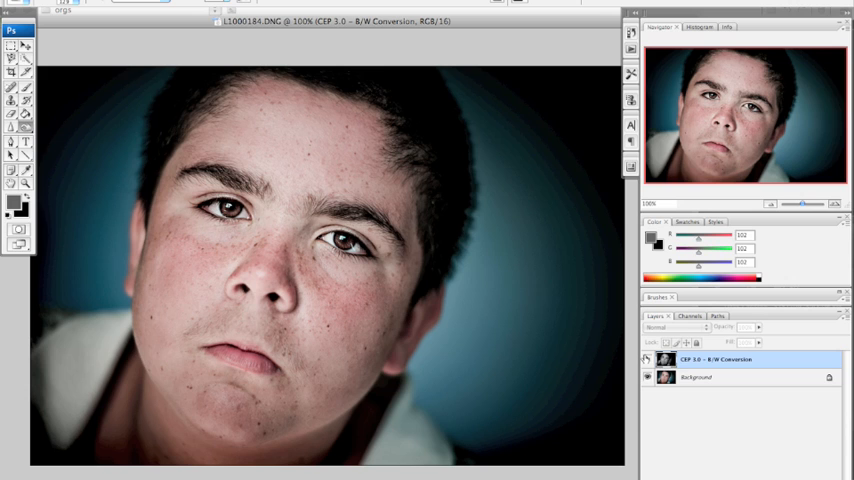
pyautogui.click(647, 359)
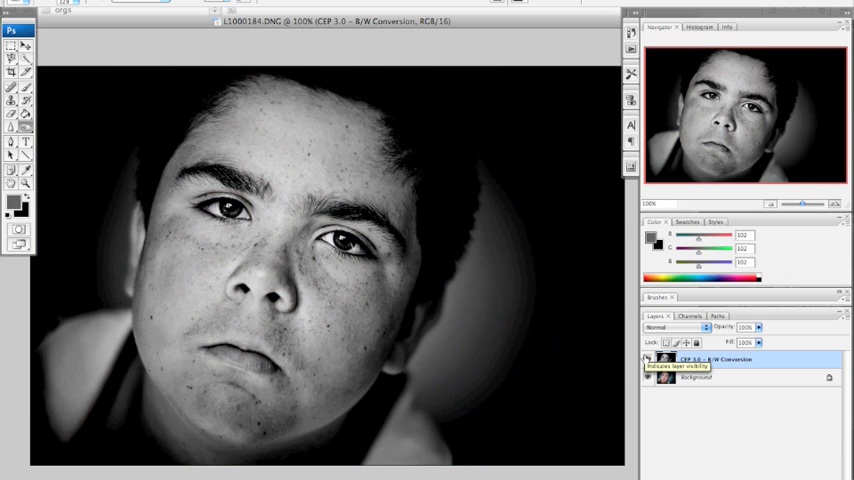
pyautogui.click(647, 359)
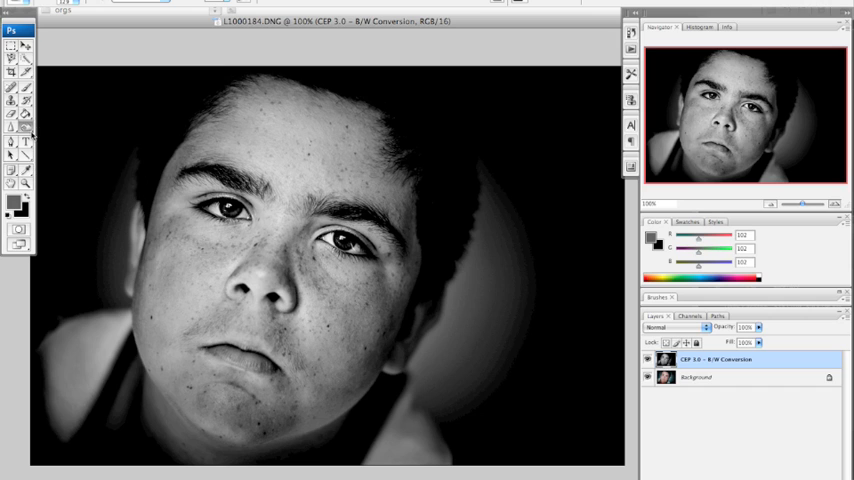
pyautogui.click(17, 91)
pyautogui.click(45, 85)
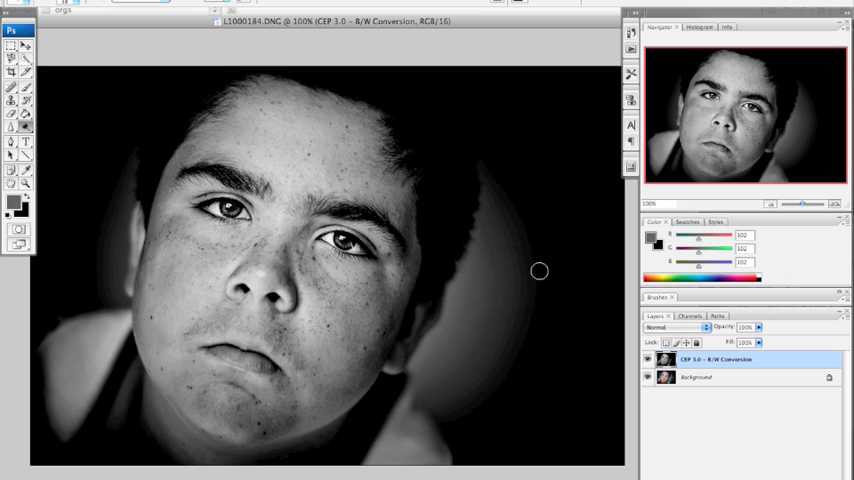
pyautogui.click(647, 359)
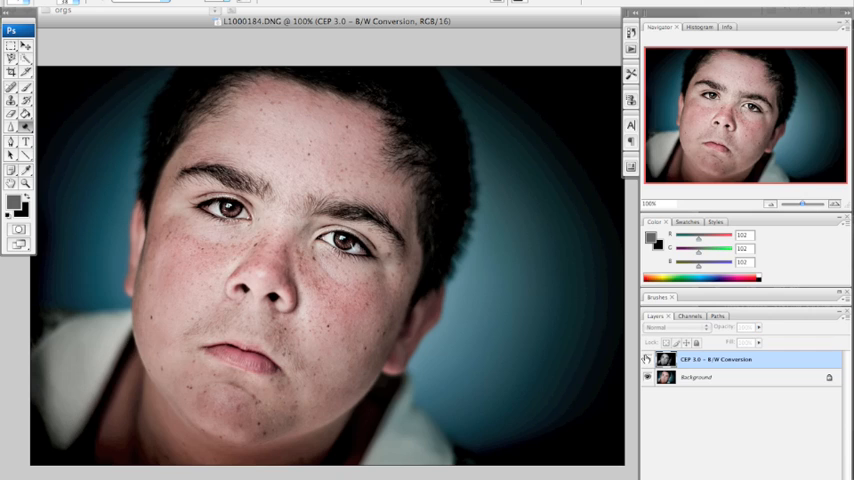
pyautogui.moveTo(240, 20); pyautogui.dragTo(420, 333)
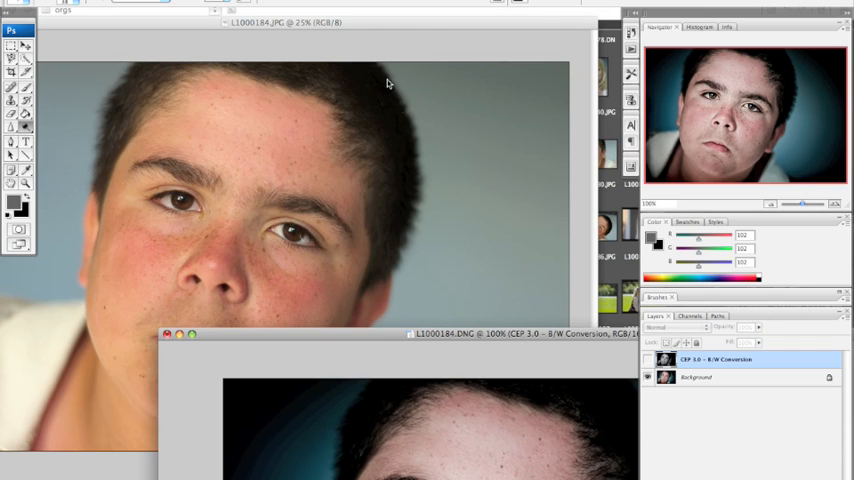
pyautogui.moveTo(369, 30); pyautogui.dragTo(414, 33)
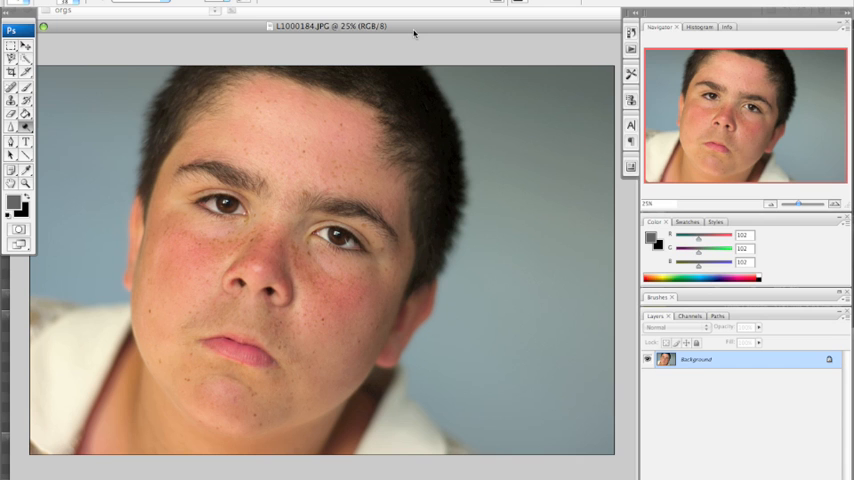
pyautogui.moveTo(414, 33); pyautogui.dragTo(214, 20)
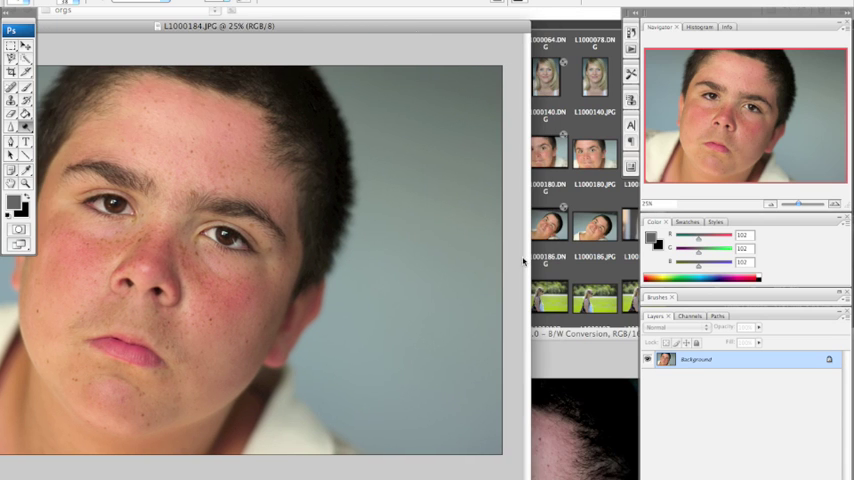
pyautogui.click(563, 335)
pyautogui.moveTo(563, 333); pyautogui.dragTo(360, 14)
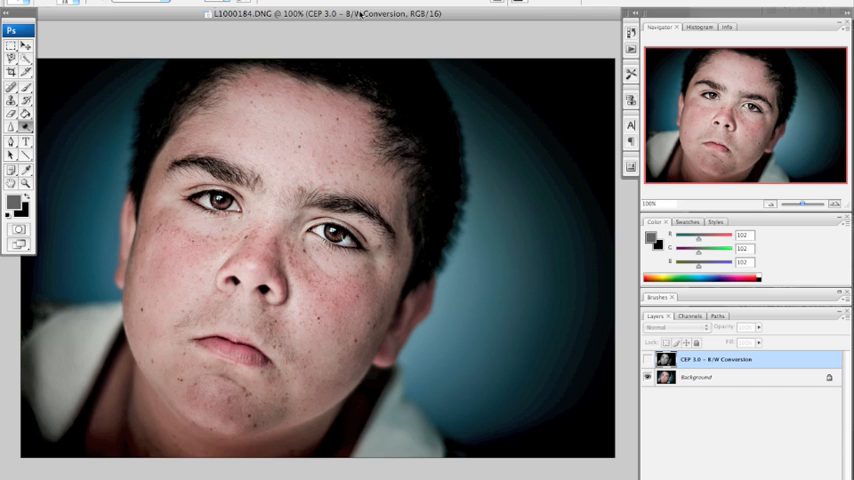
pyautogui.moveTo(302, 14); pyautogui.dragTo(310, 18)
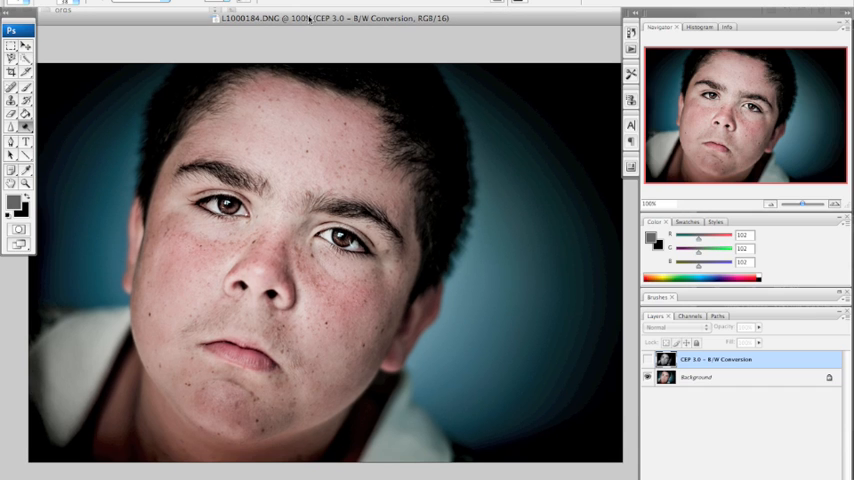